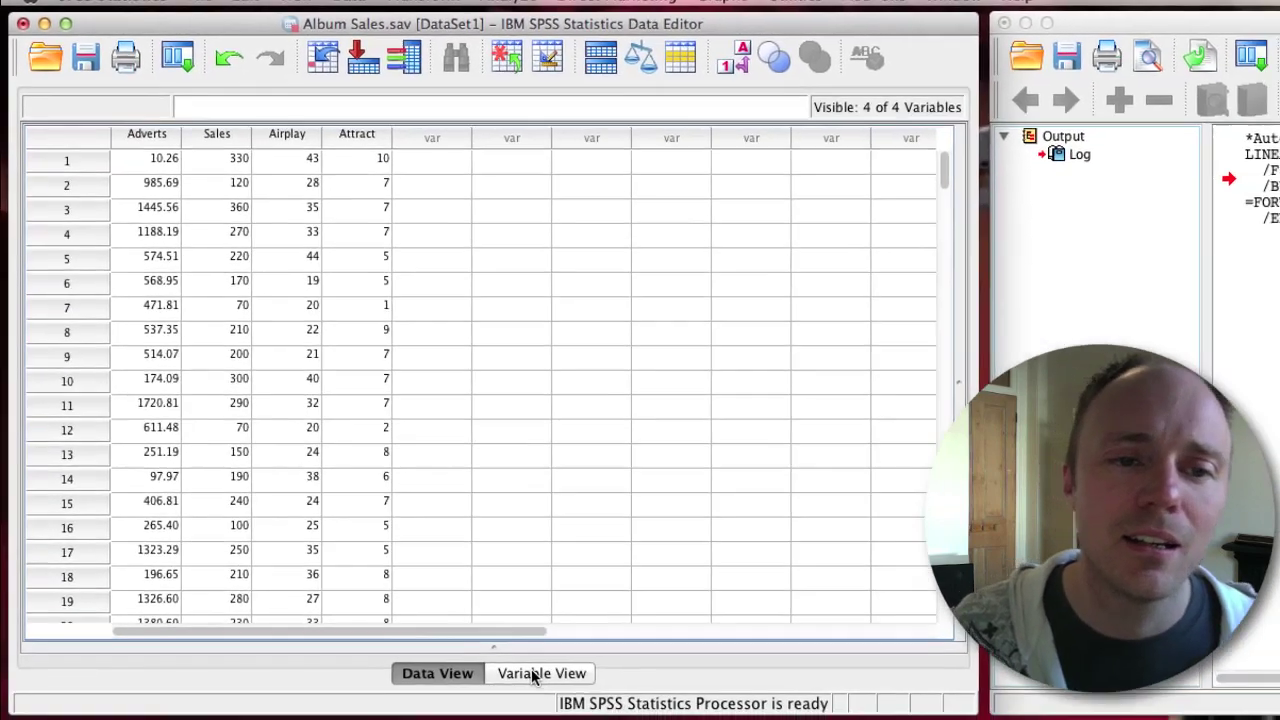
Switch to Variable View and bring up the Role choices for the Adverts variable
{"action": "left_click", "coordinate": [533, 676]}
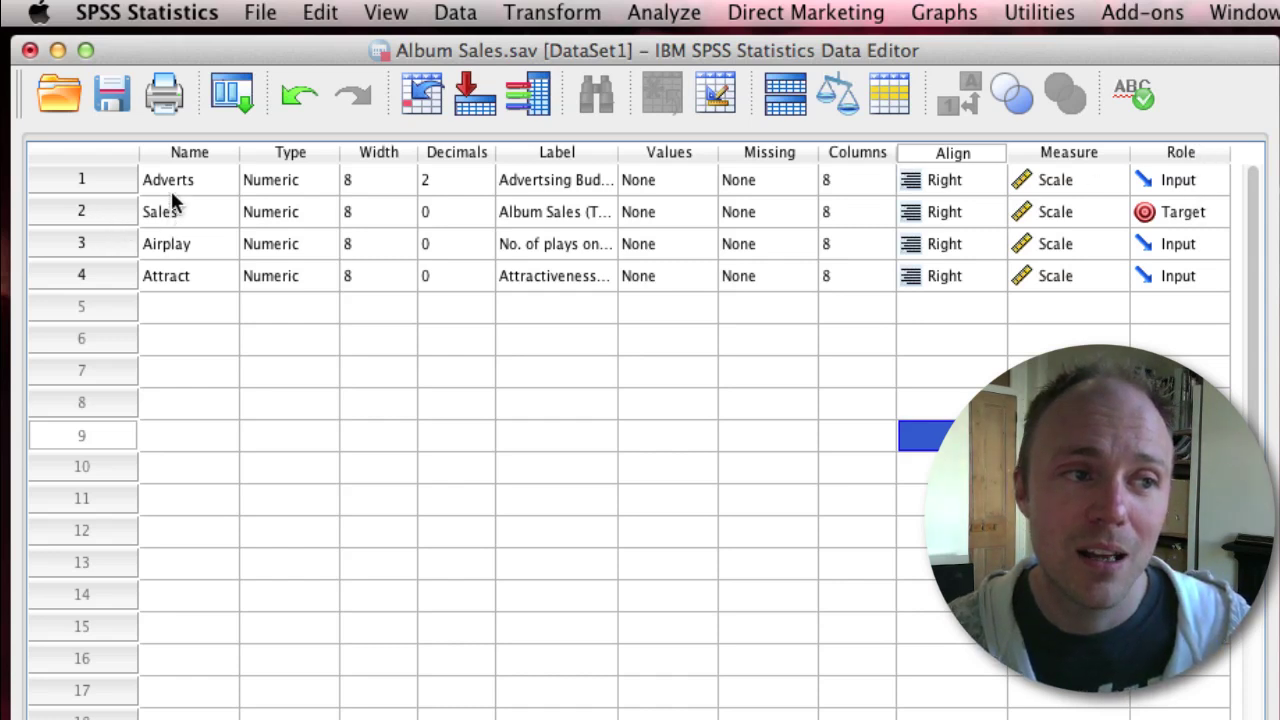
{"action": "left_click", "coordinate": [1213, 180]}
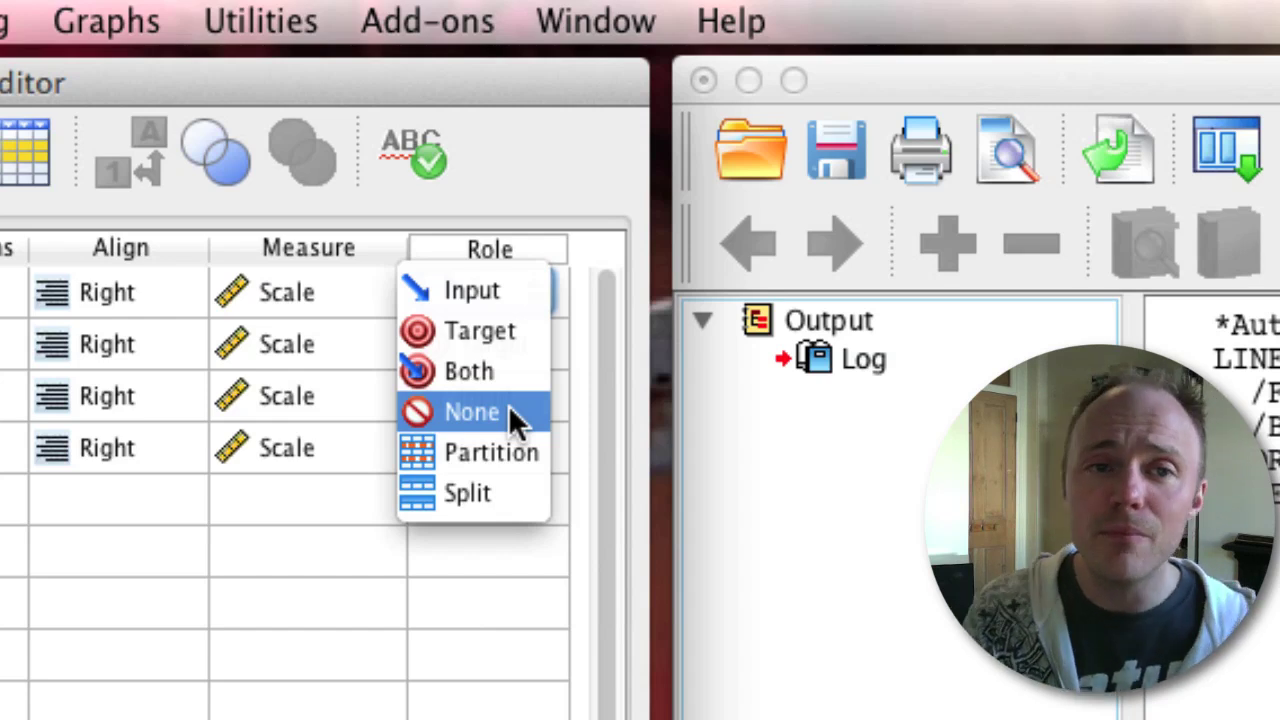
{"action": "left_click", "coordinate": [512, 170]}
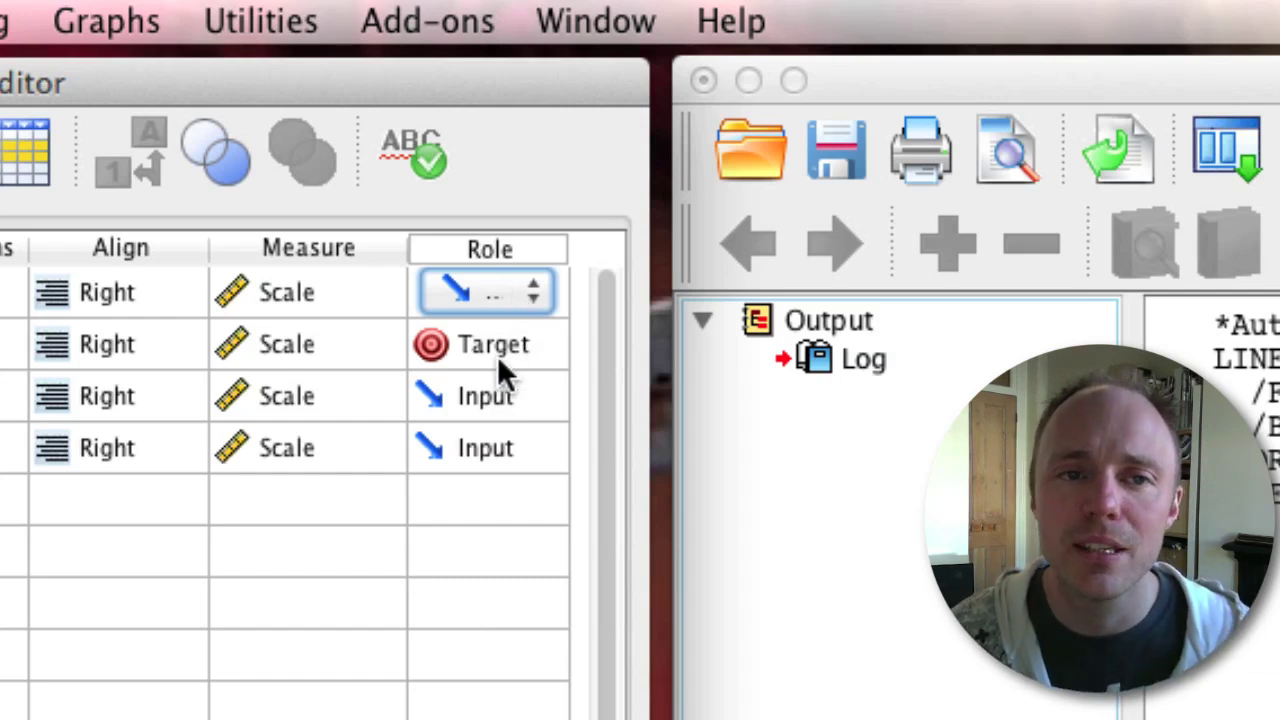
{"action": "left_click", "coordinate": [535, 341]}
{"action": "left_click", "coordinate": [535, 341]}
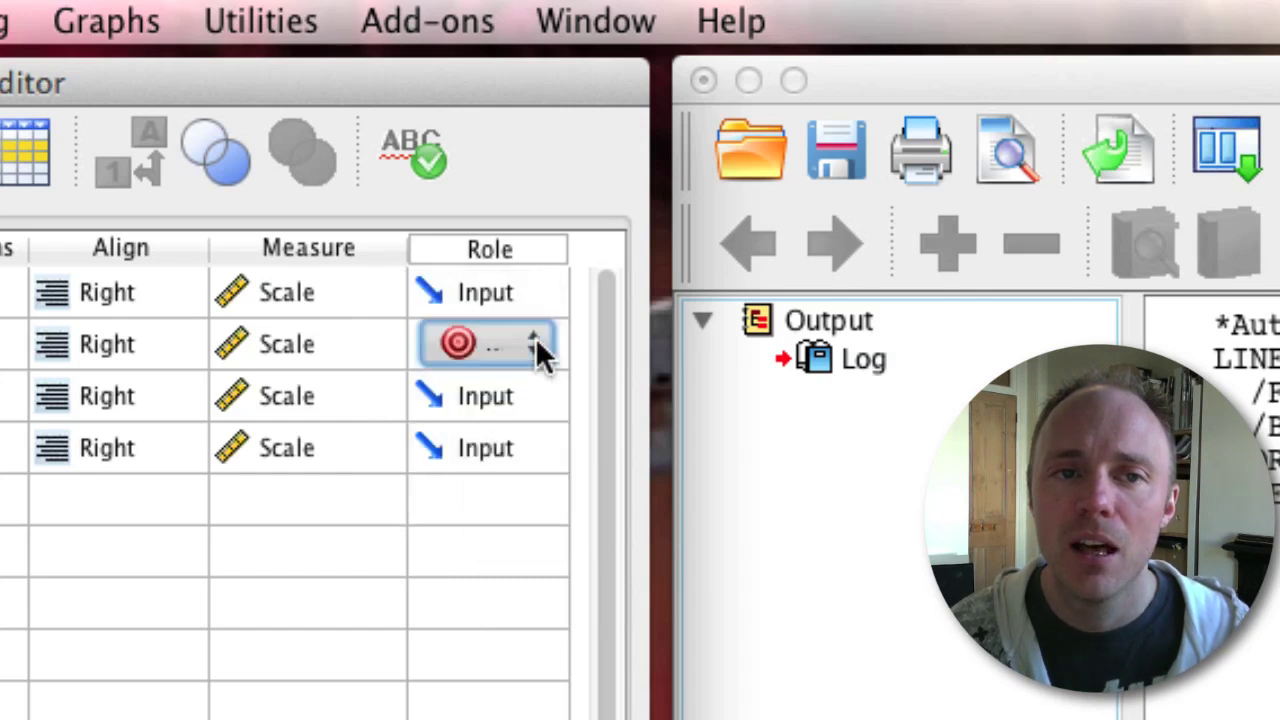
{"action": "left_click", "coordinate": [518, 341]}
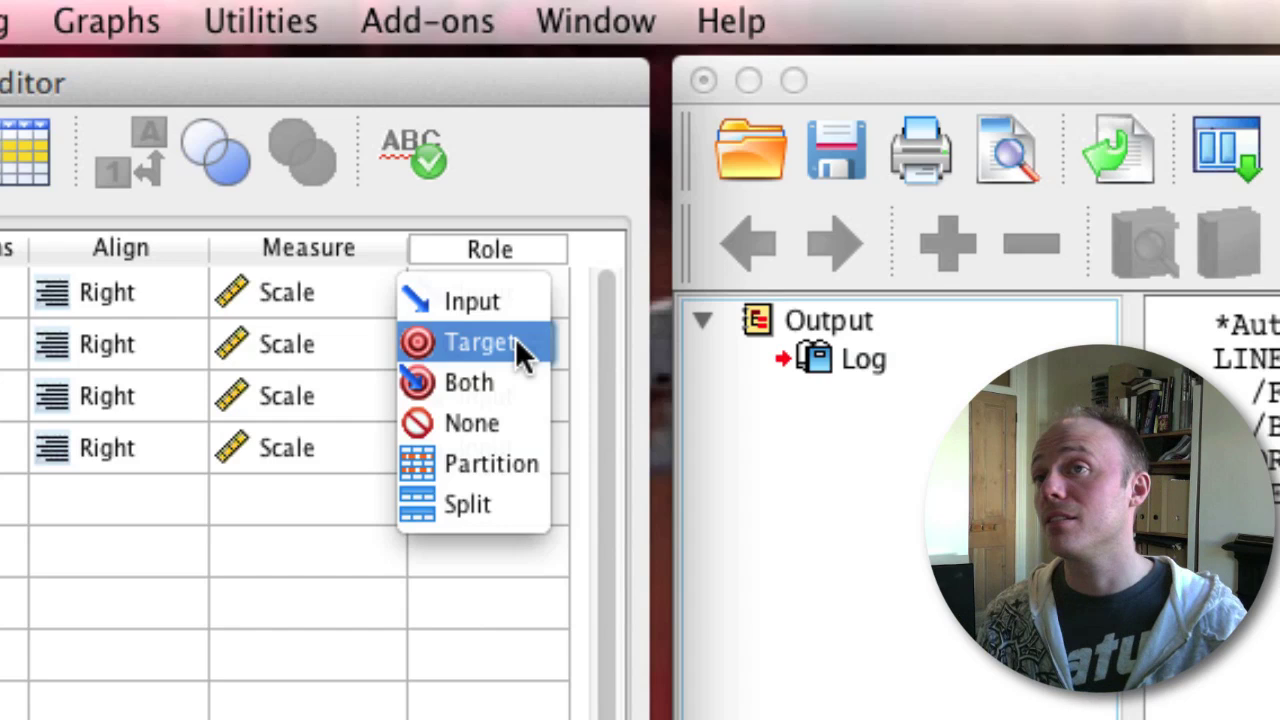
{"action": "left_click", "coordinate": [487, 600]}
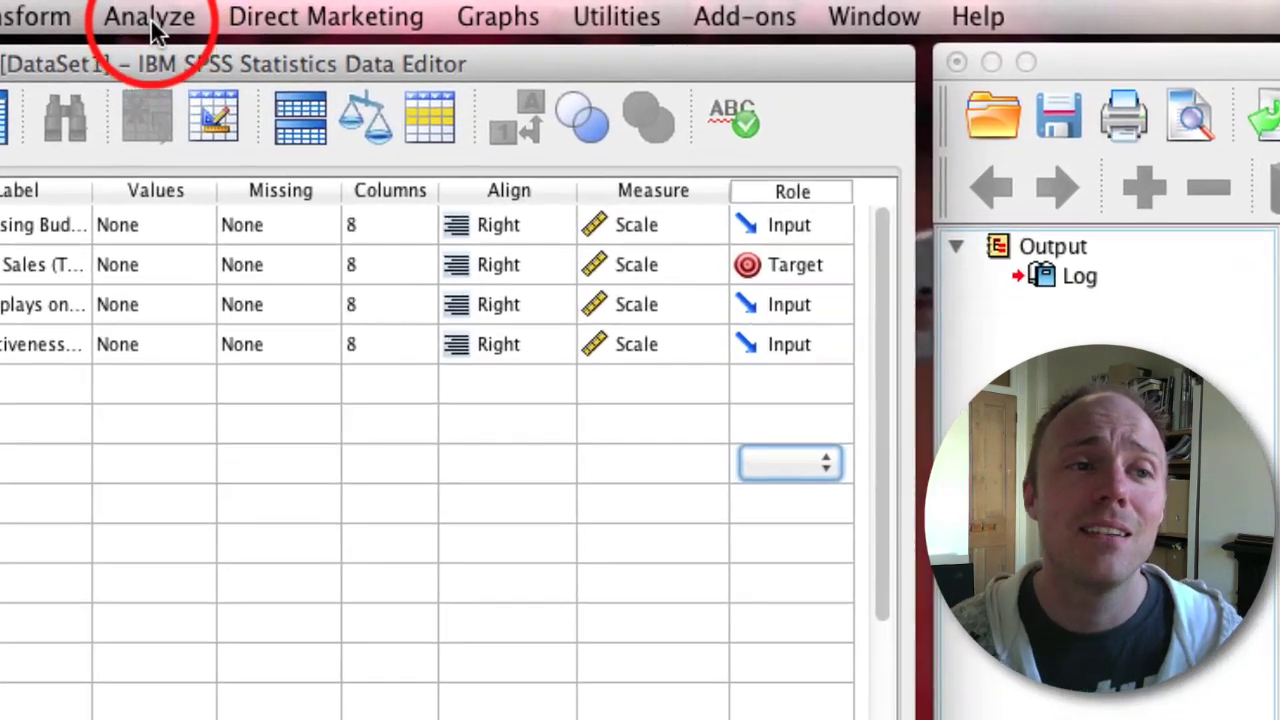
Start Analyze > Regression > Automatic Linear Modeling, check Build Options, then return to Fields
{"action": "left_click", "coordinate": [415, 20]}
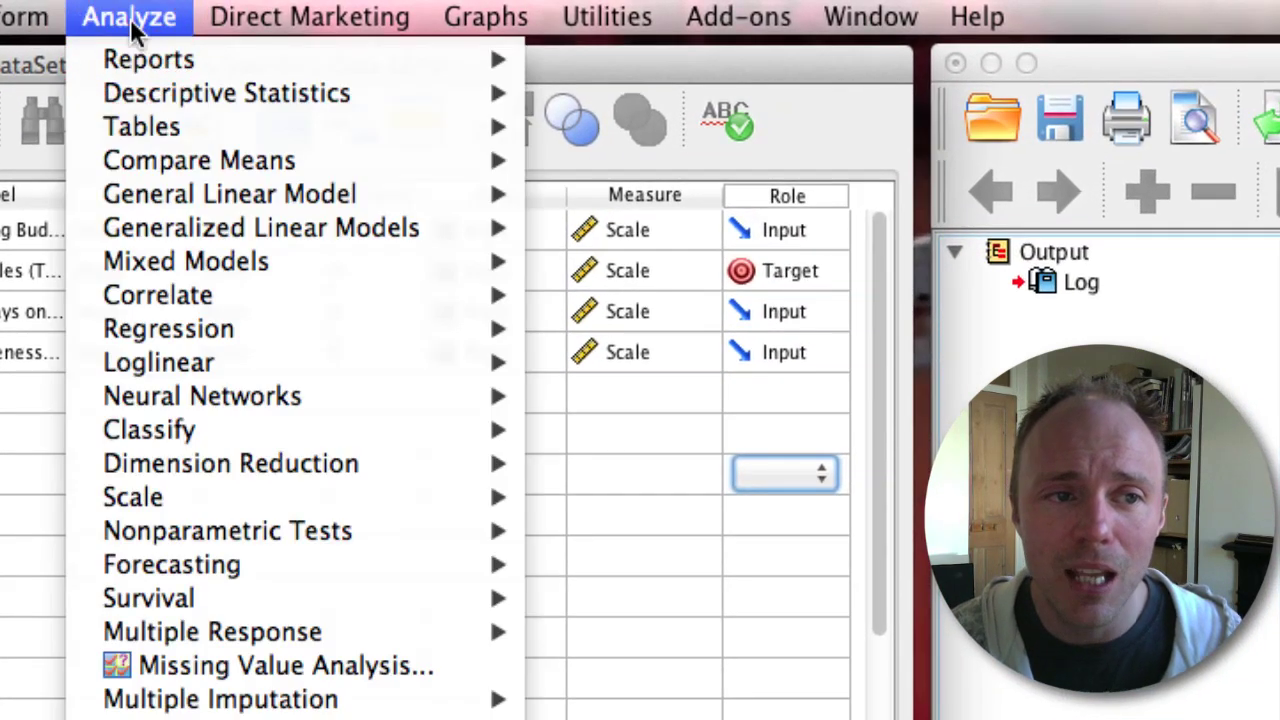
{"action": "mouse_move", "coordinate": [395, 335]}
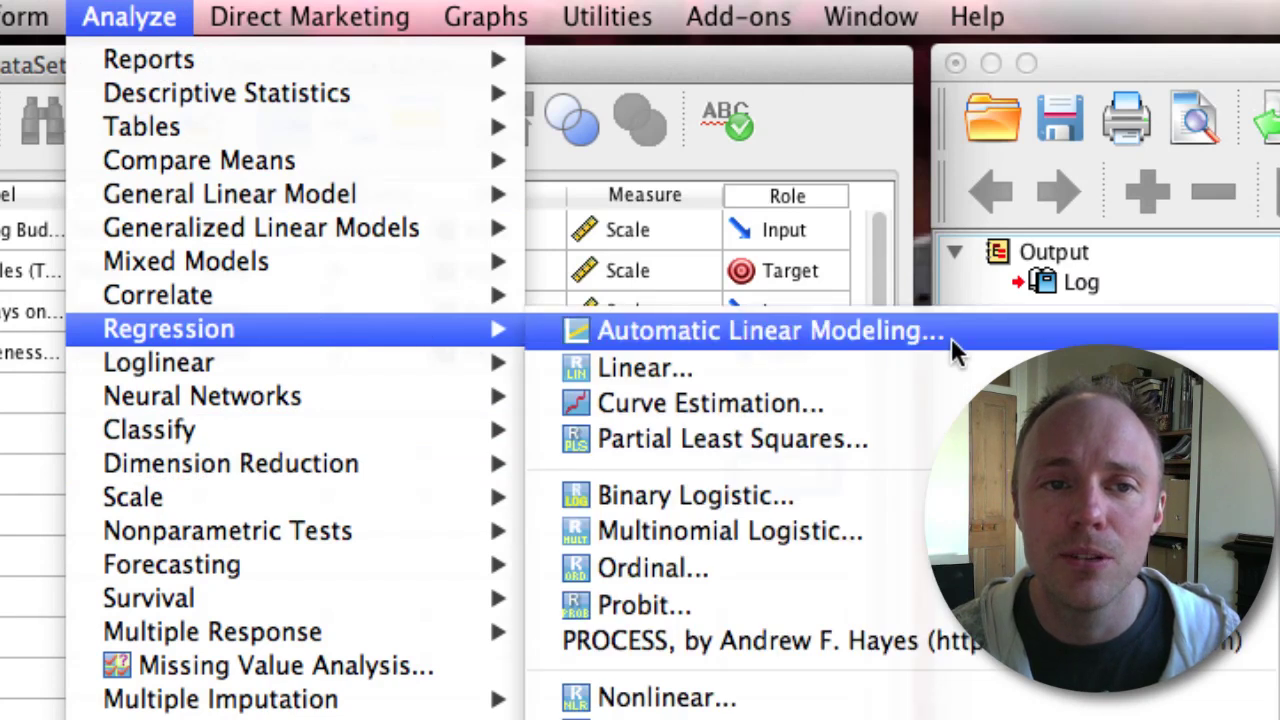
{"action": "left_click", "coordinate": [1010, 345]}
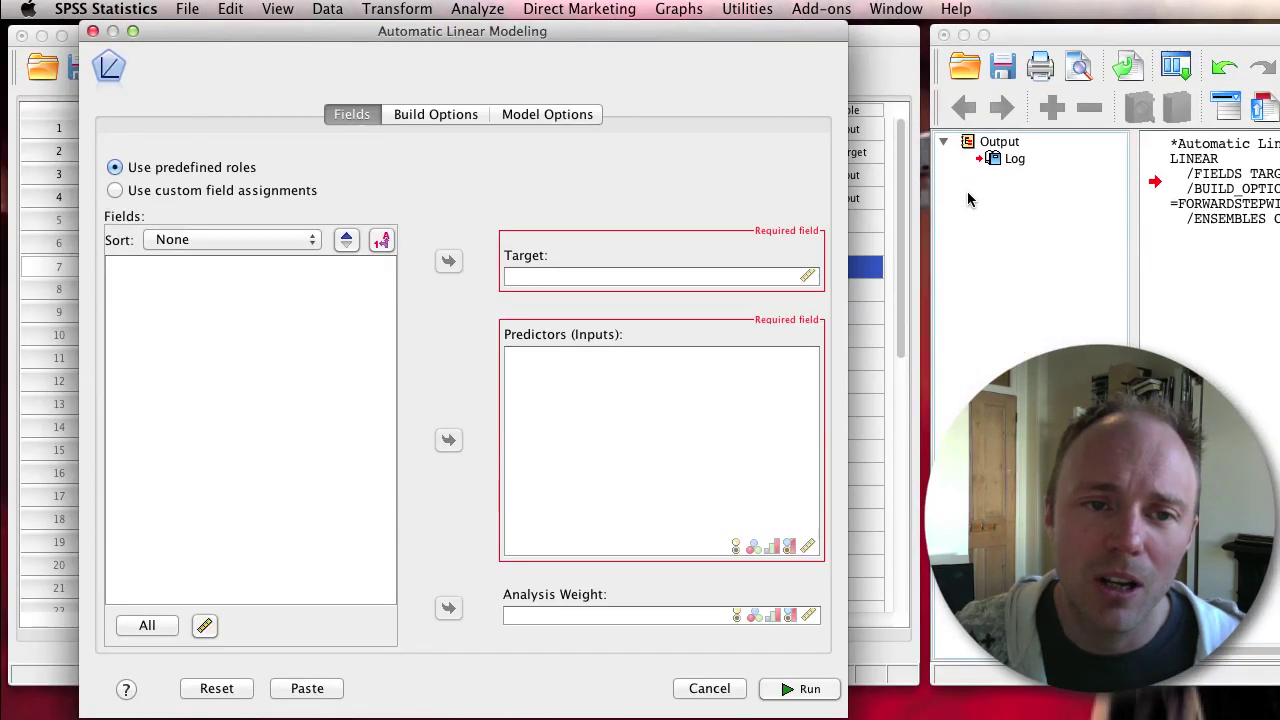
{"action": "left_click", "coordinate": [435, 114]}
{"action": "left_click", "coordinate": [480, 34]}
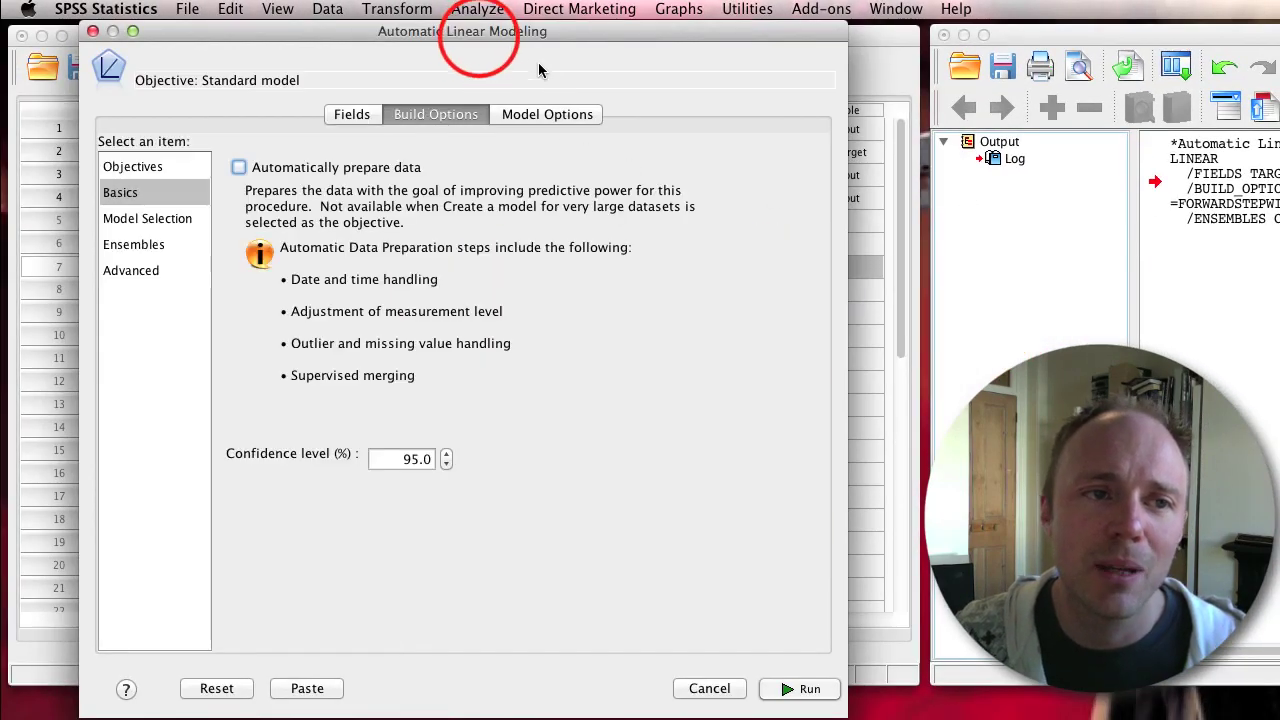
{"action": "left_click_drag", "start_coordinate": [480, 34], "coordinate": [679, 38]}
{"action": "left_click", "coordinate": [549, 118]}
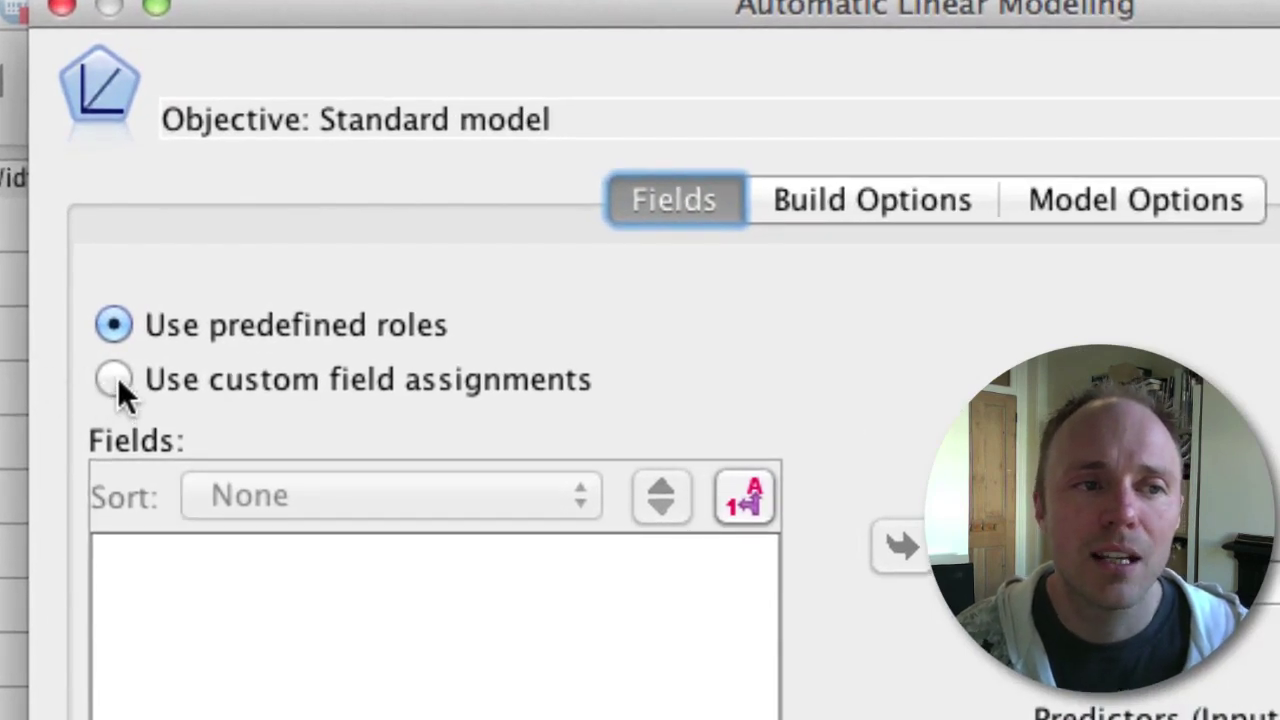
Use custom field assignments: Sales as Target, Adverts, Airplay and Attract as Predictors
{"action": "left_click", "coordinate": [115, 379]}
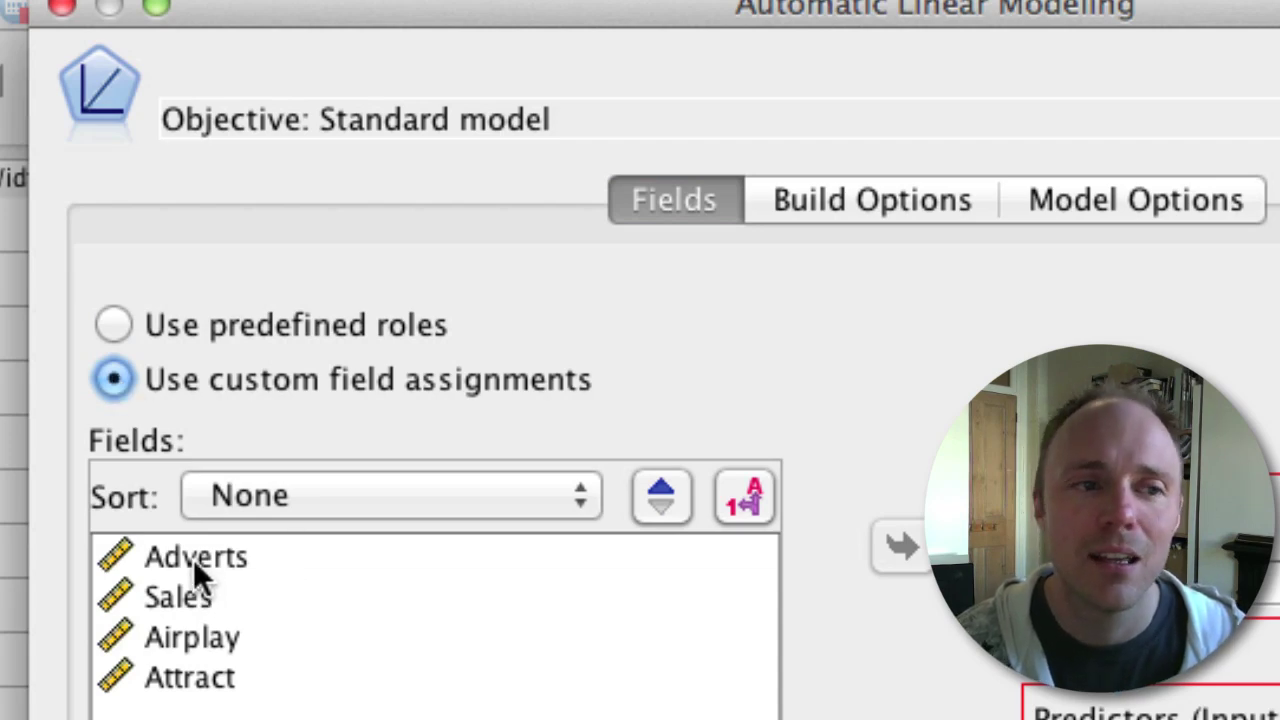
{"action": "left_click_drag", "start_coordinate": [165, 596], "coordinate": [1176, 601]}
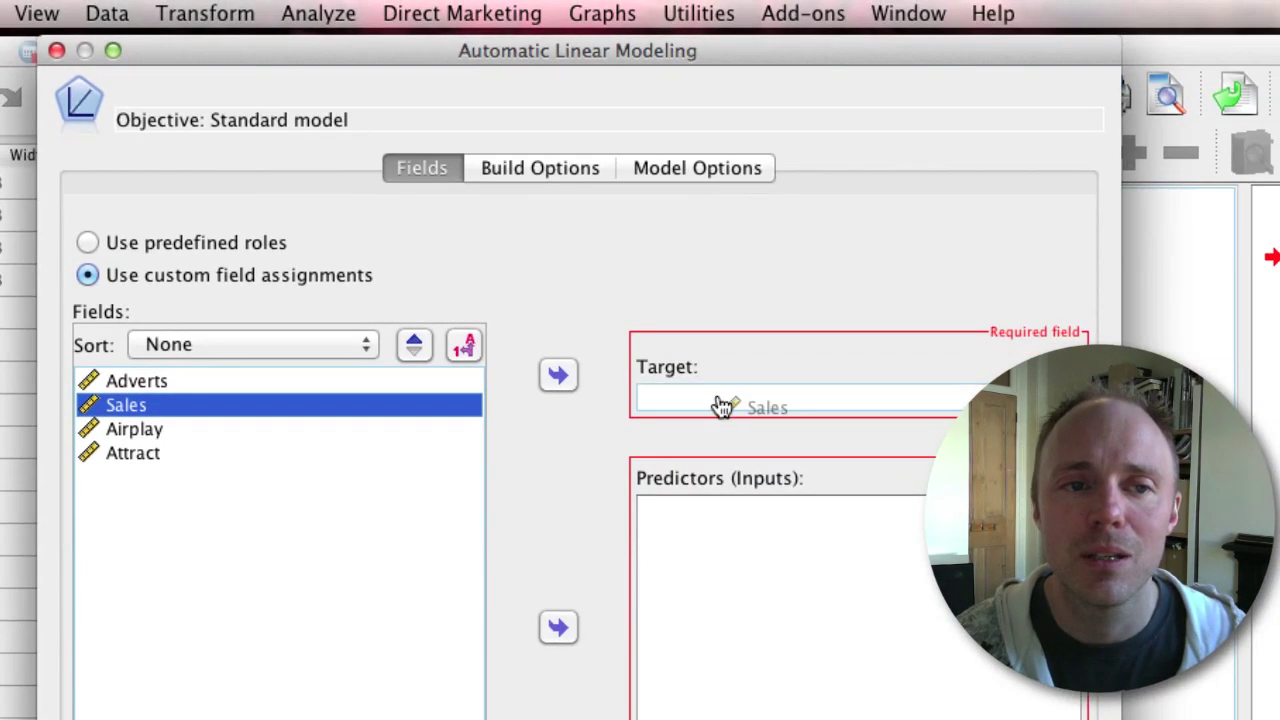
{"action": "left_click_drag", "start_coordinate": [722, 407], "coordinate": [712, 398]}
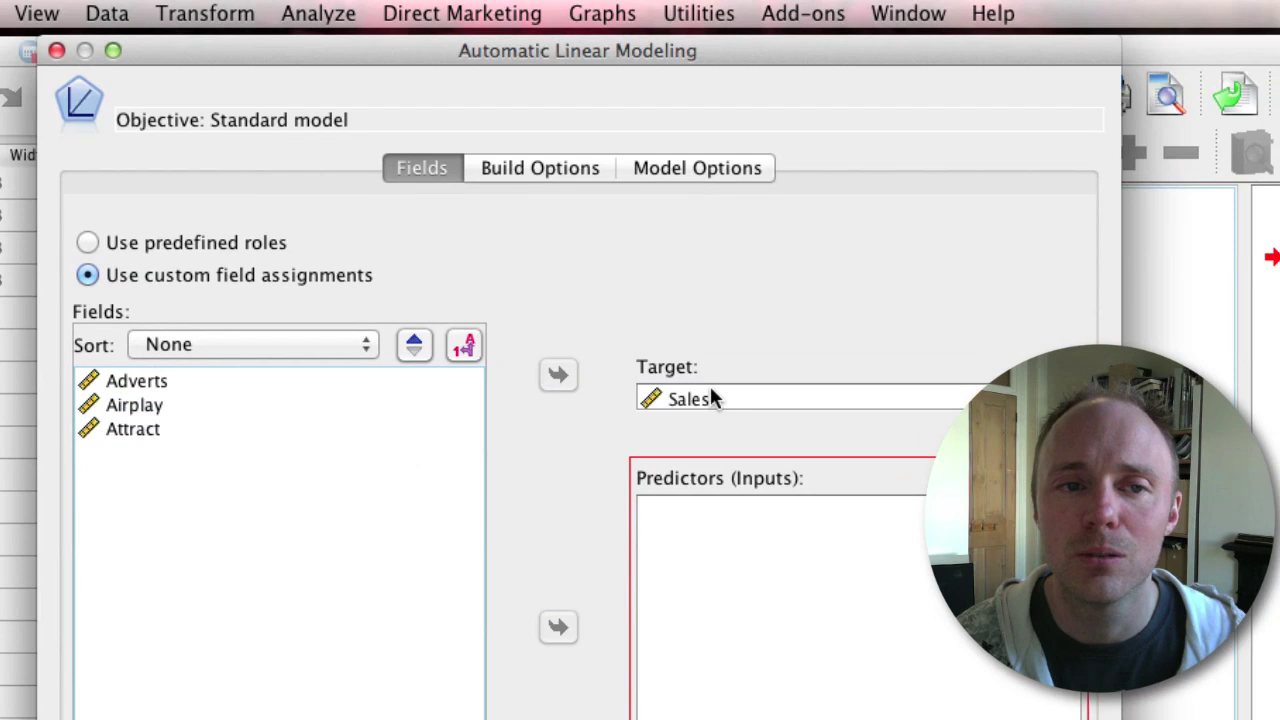
{"action": "left_click", "coordinate": [133, 403]}
{"action": "left_click", "coordinate": [127, 384]}
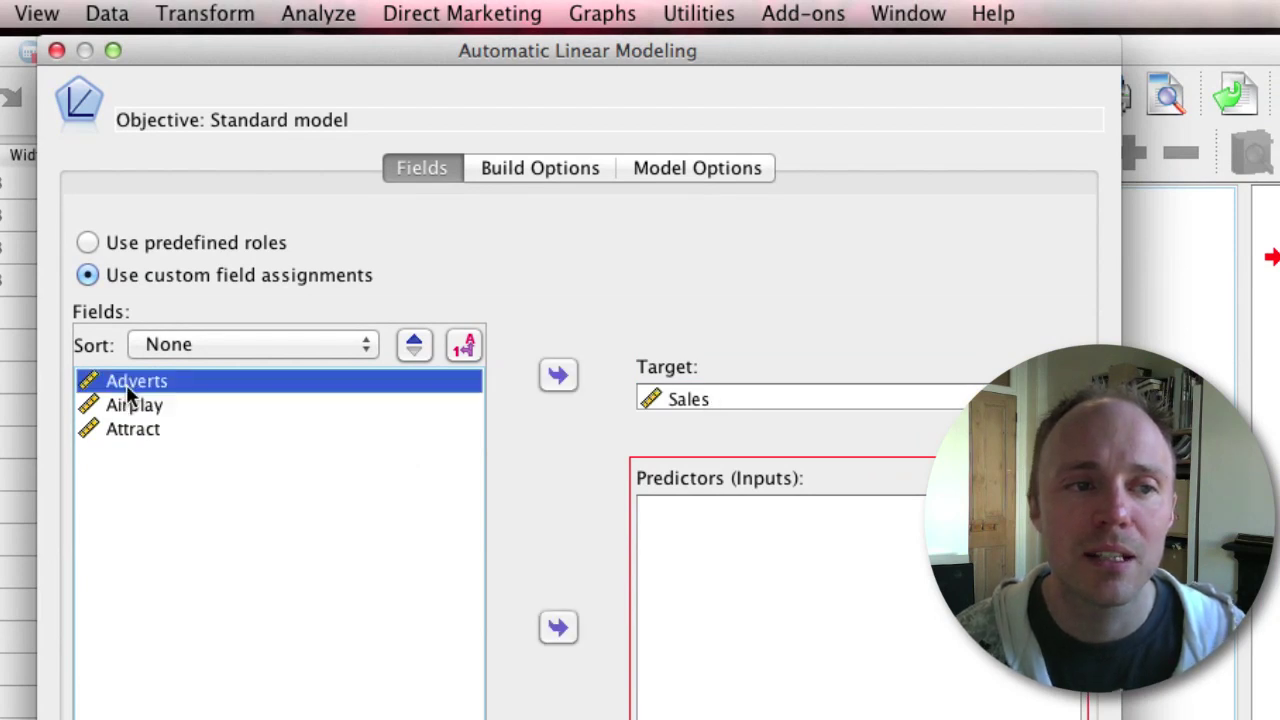
{"action": "left_click_drag", "start_coordinate": [126, 384], "coordinate": [128, 428]}
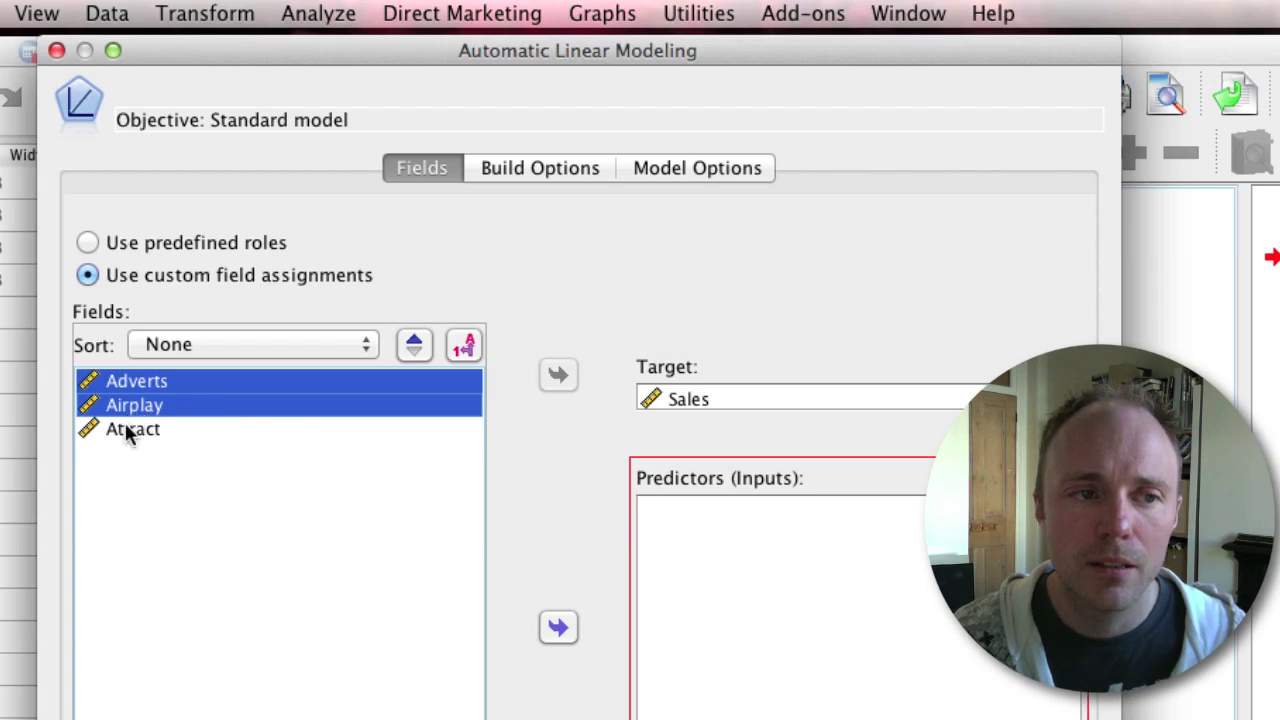
{"action": "left_click", "coordinate": [125, 428], "text": "shift"}
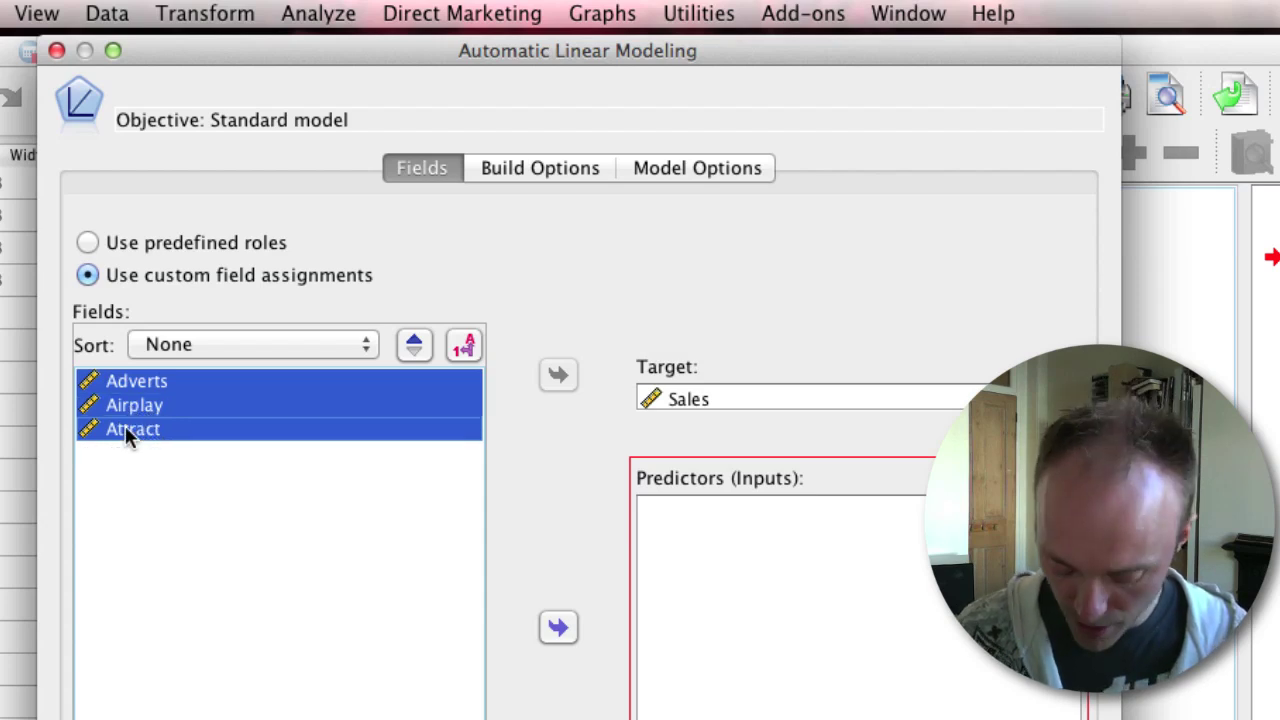
{"action": "left_click_drag", "start_coordinate": [125, 428], "coordinate": [789, 637]}
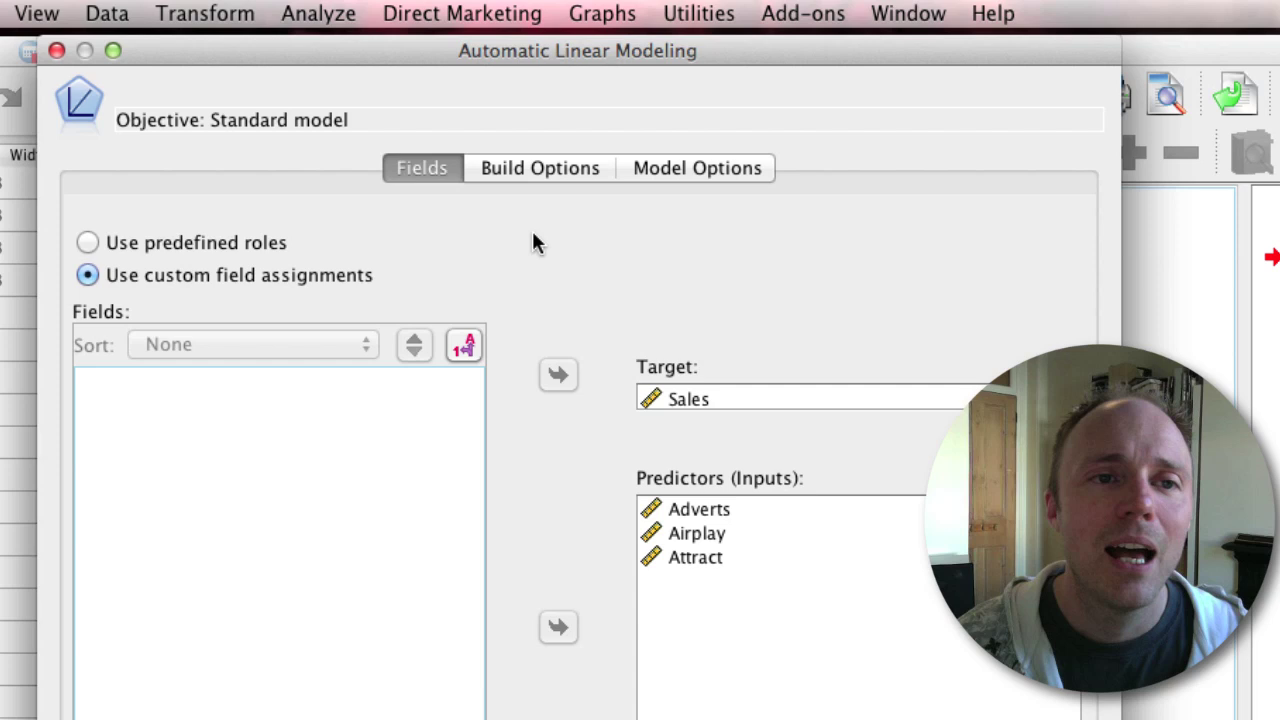
{"action": "left_click", "coordinate": [528, 172]}
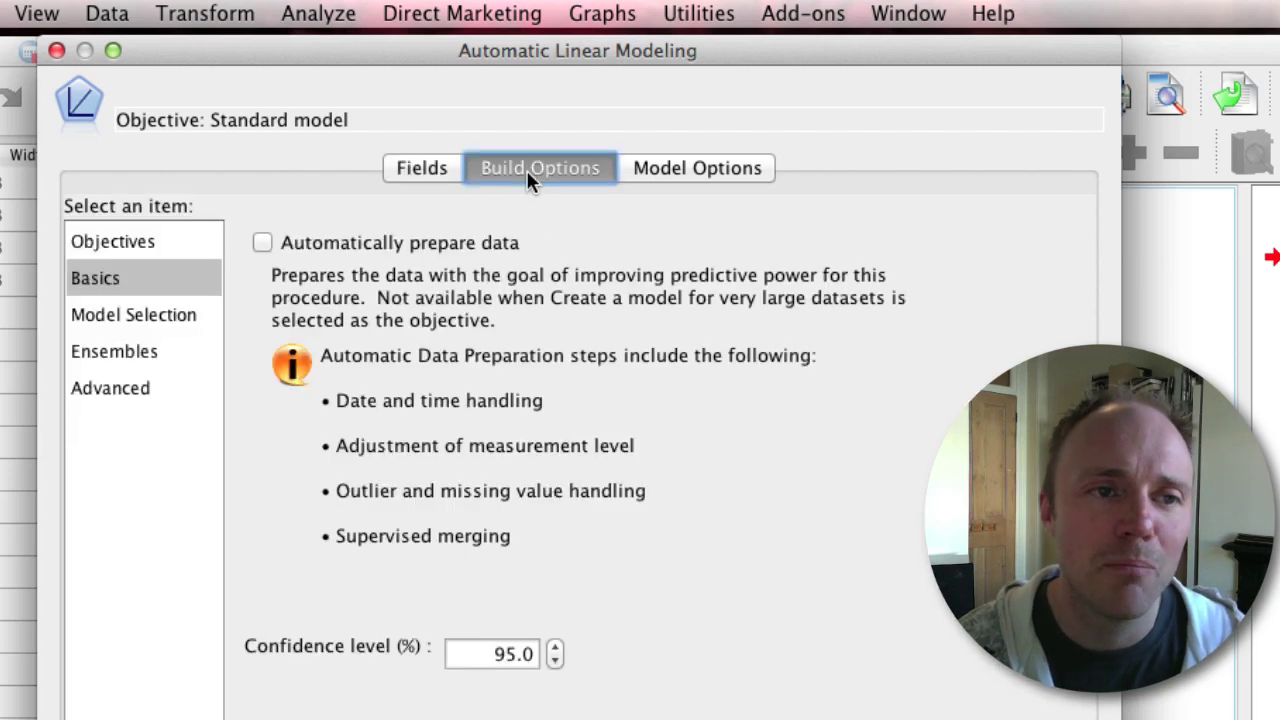
{"action": "left_click", "coordinate": [148, 250]}
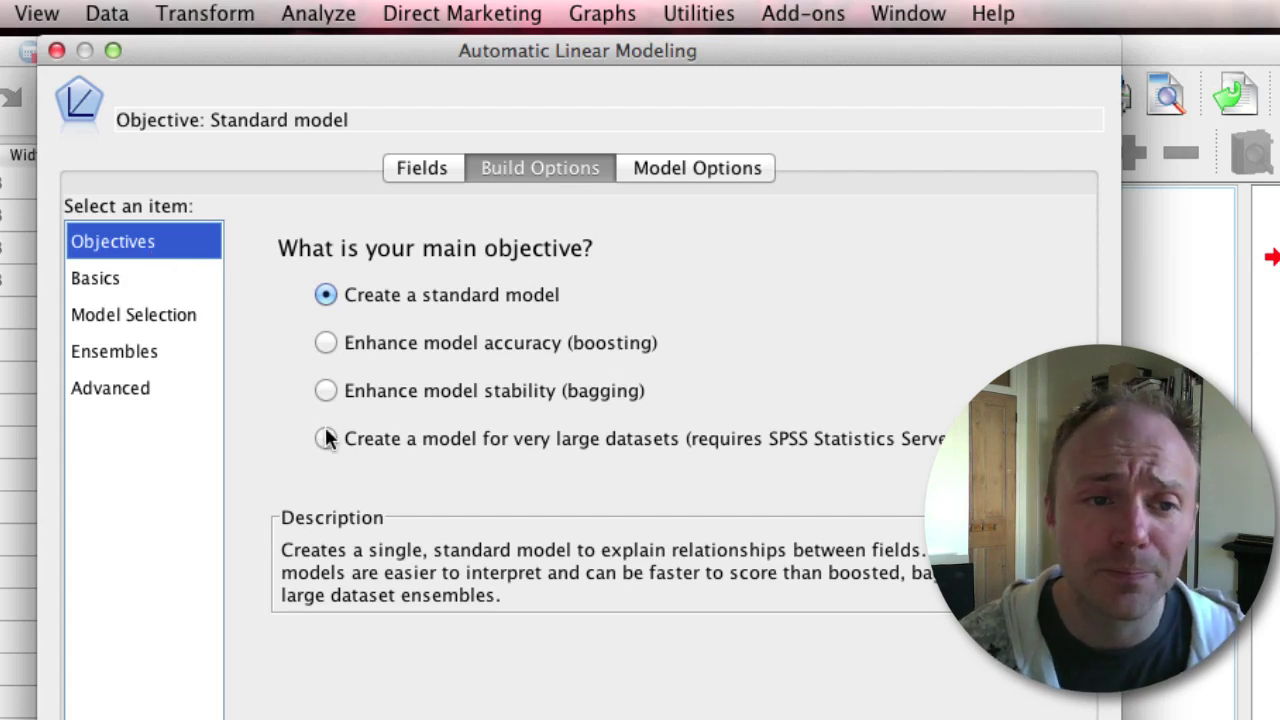
{"action": "left_click", "coordinate": [326, 391]}
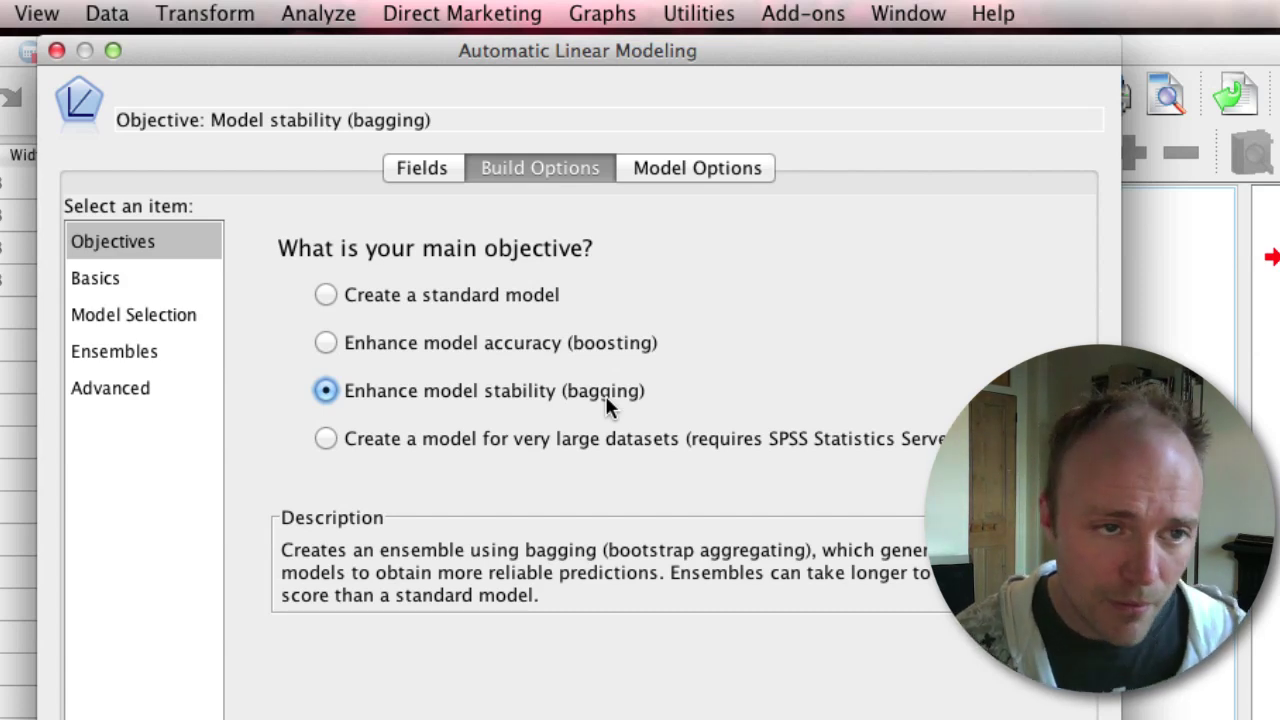
{"action": "left_click", "coordinate": [327, 295]}
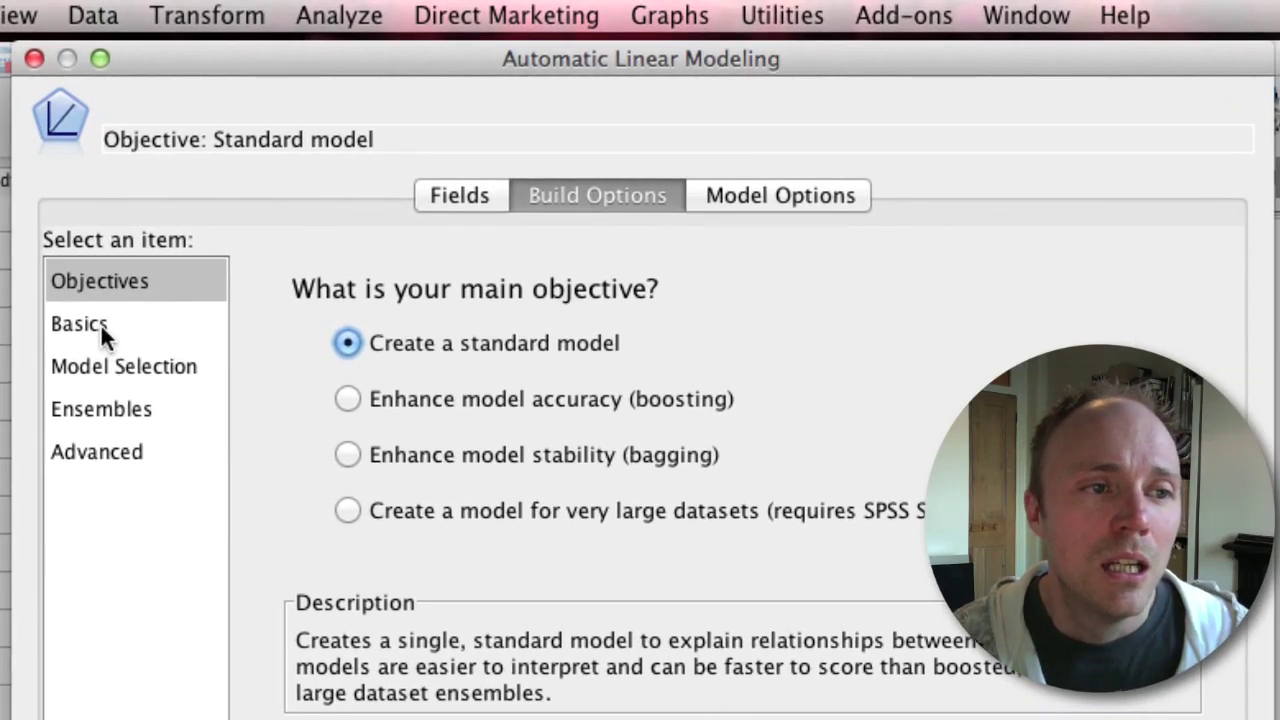
Turn off Automatically prepare data under Basics, then move to the Model Selection settings
{"action": "left_click", "coordinate": [101, 326]}
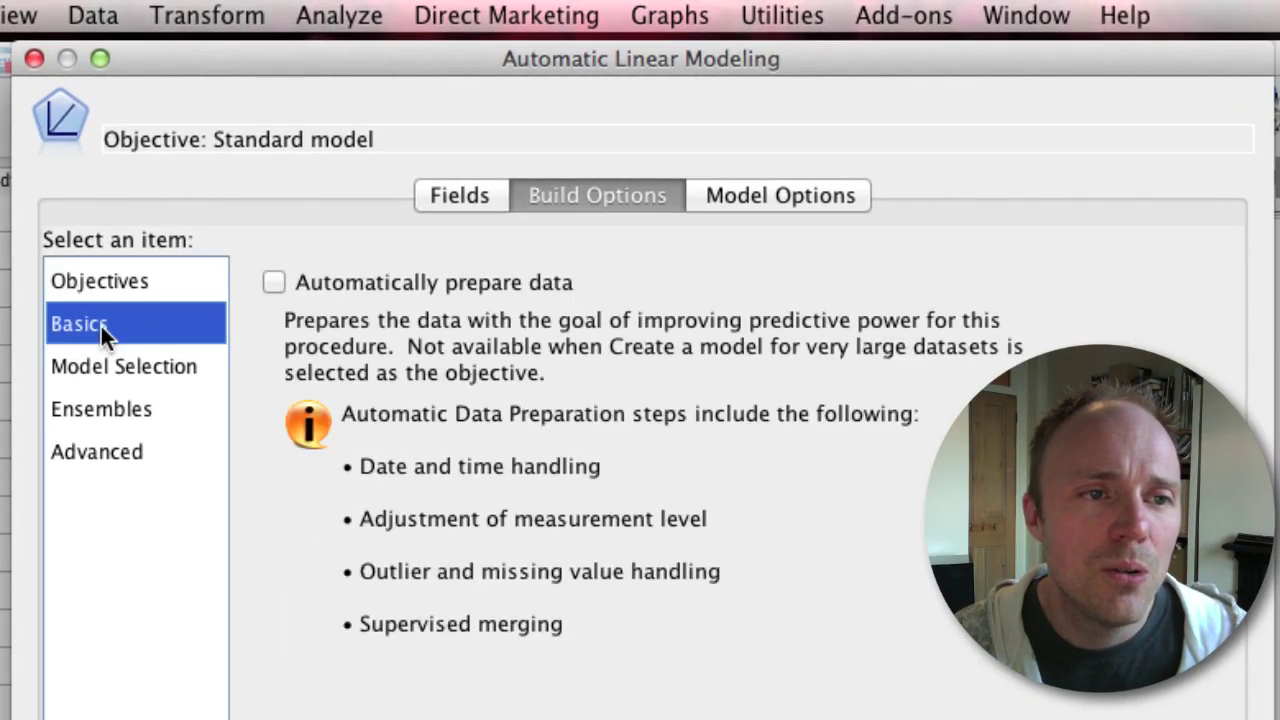
{"action": "left_click", "coordinate": [272, 283]}
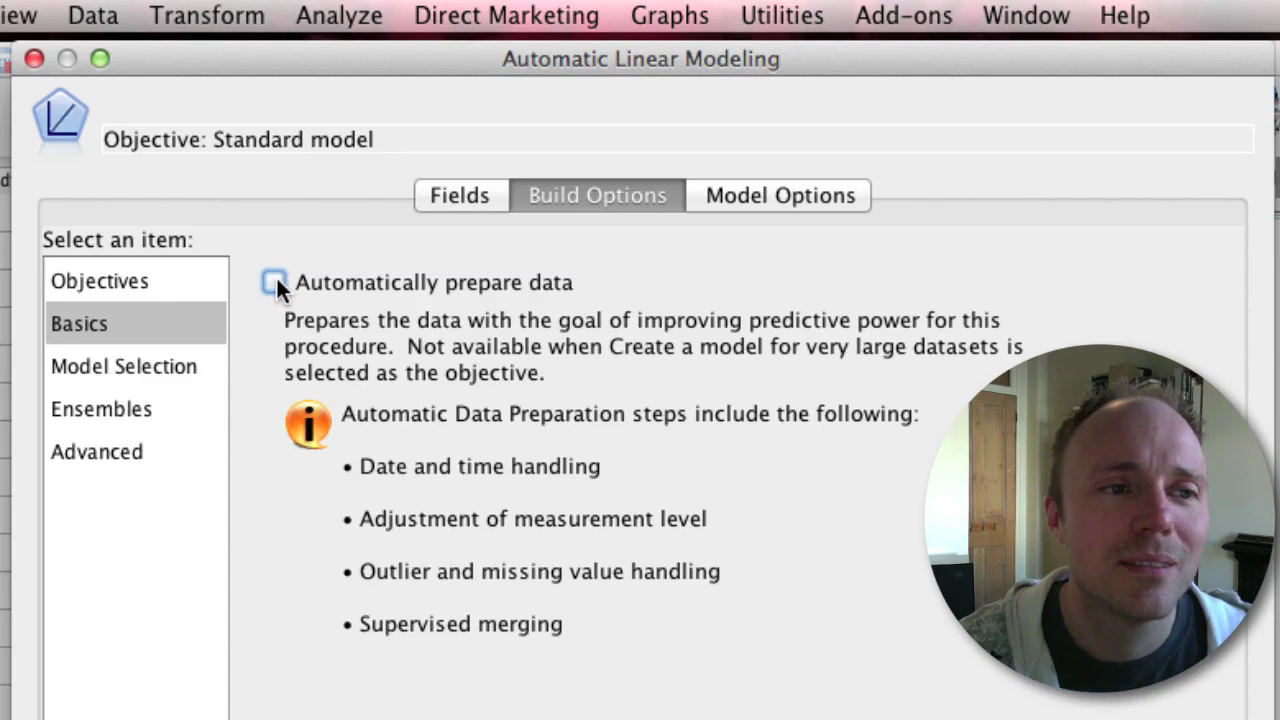
{"action": "left_click", "coordinate": [142, 367]}
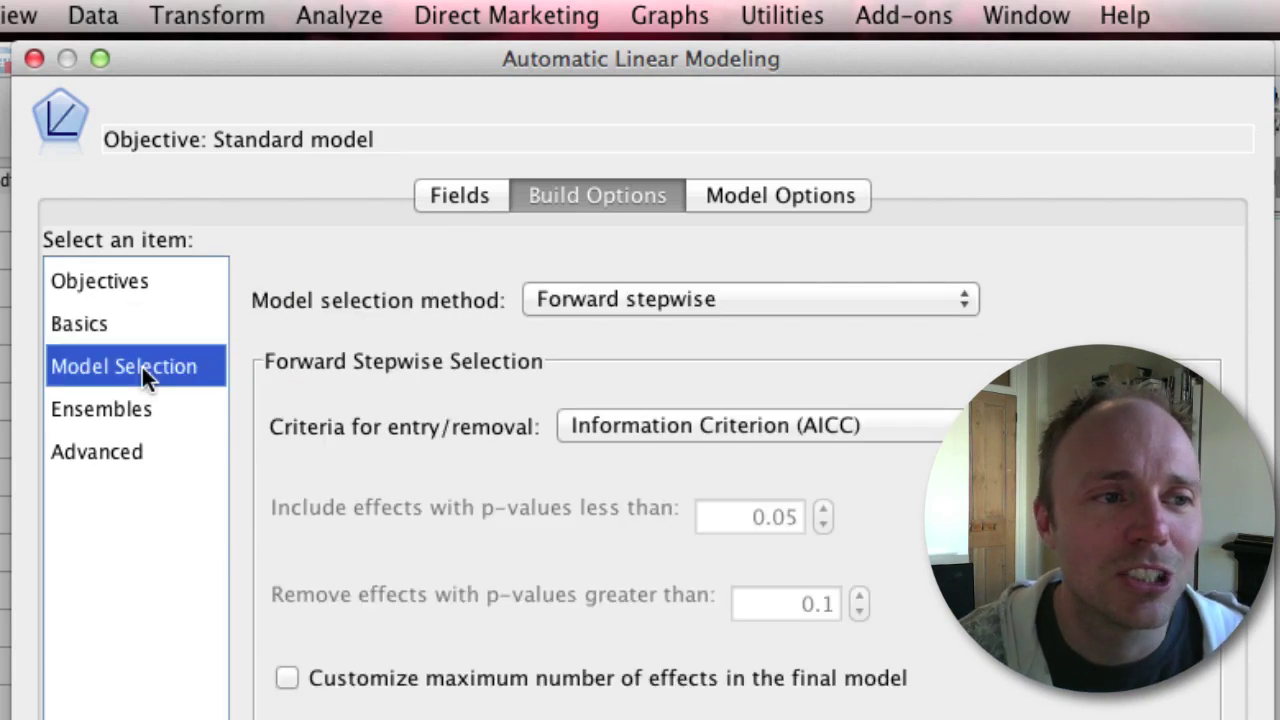
Keep Forward stepwise as the model selection method and move to the Ensembles settings
{"action": "left_click", "coordinate": [876, 305]}
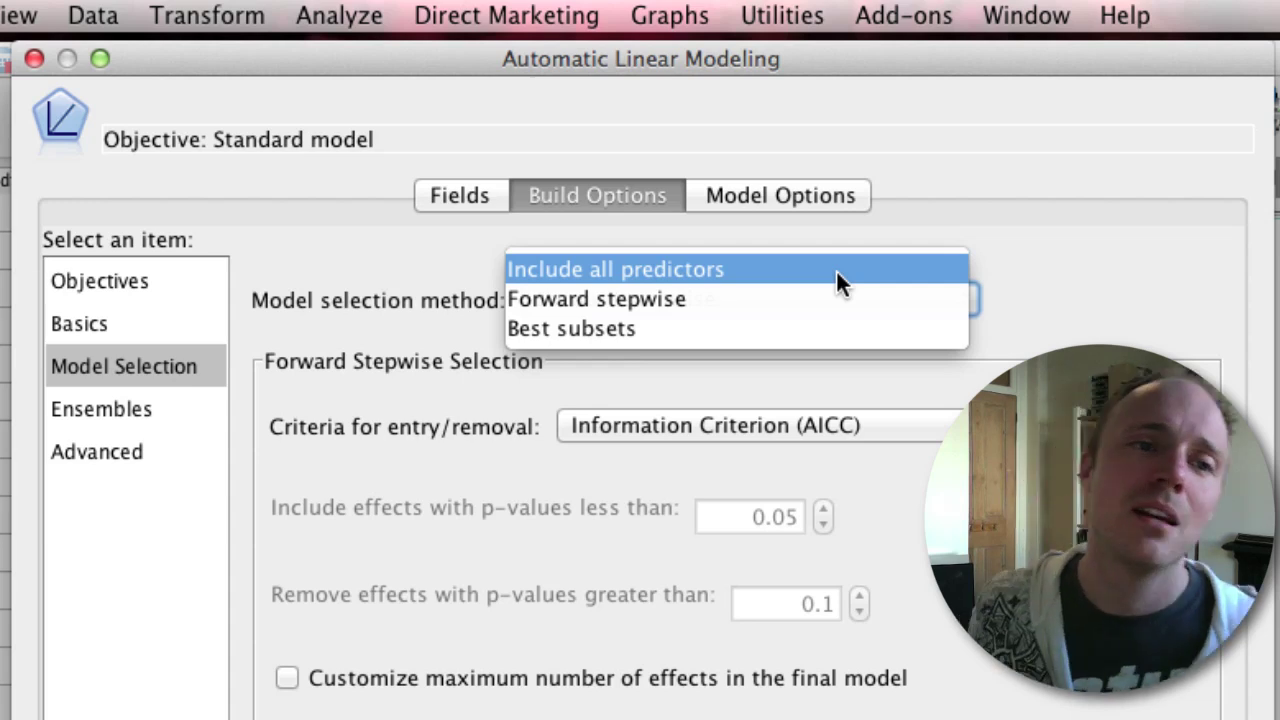
{"action": "left_click", "coordinate": [1093, 282]}
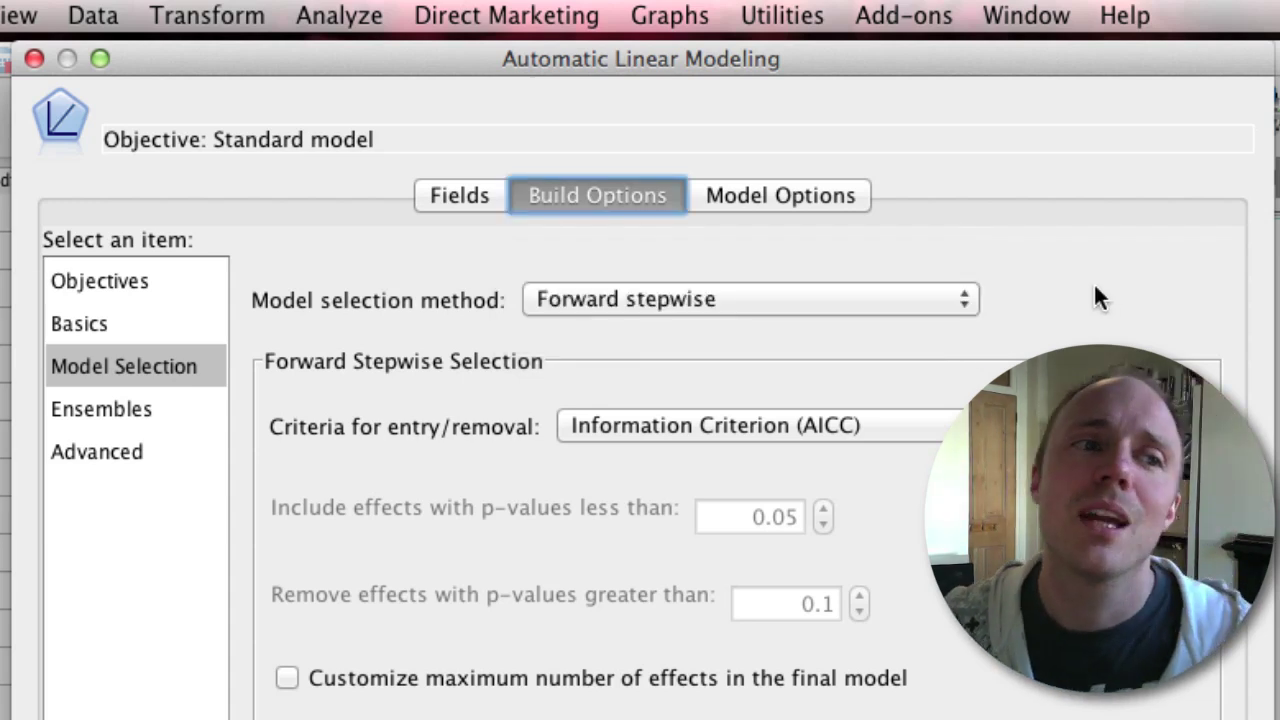
{"action": "left_click", "coordinate": [126, 410]}
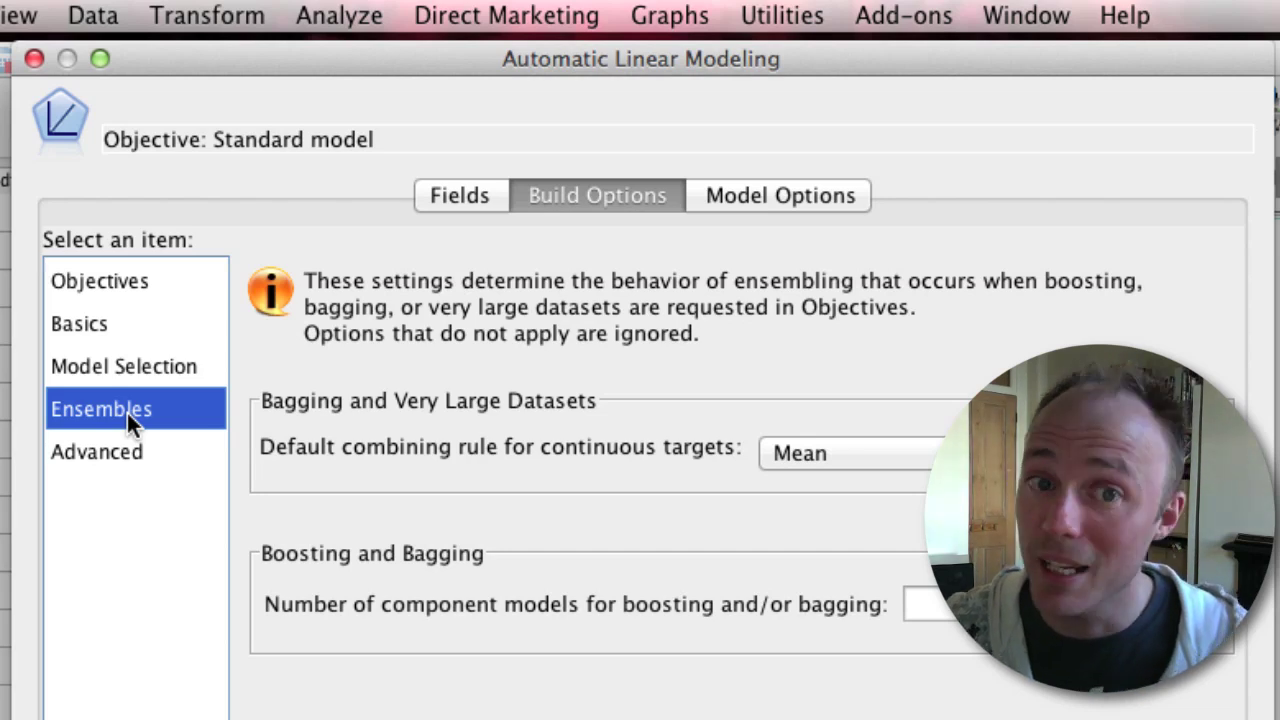
Show the Advanced settings, with Replicate results on and random seed 54752075
{"action": "left_click", "coordinate": [126, 452]}
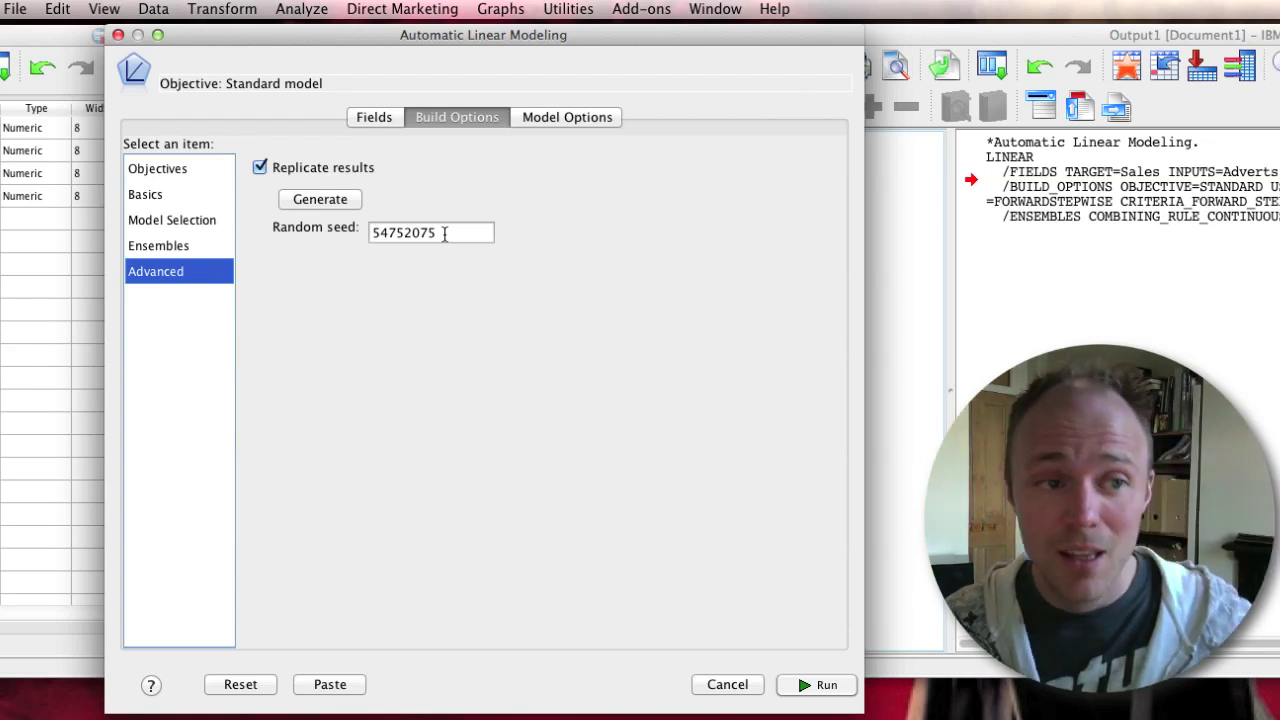
Review the Objectives, Model Options and Fields pages, finishing on Build Options
{"action": "left_click", "coordinate": [153, 174]}
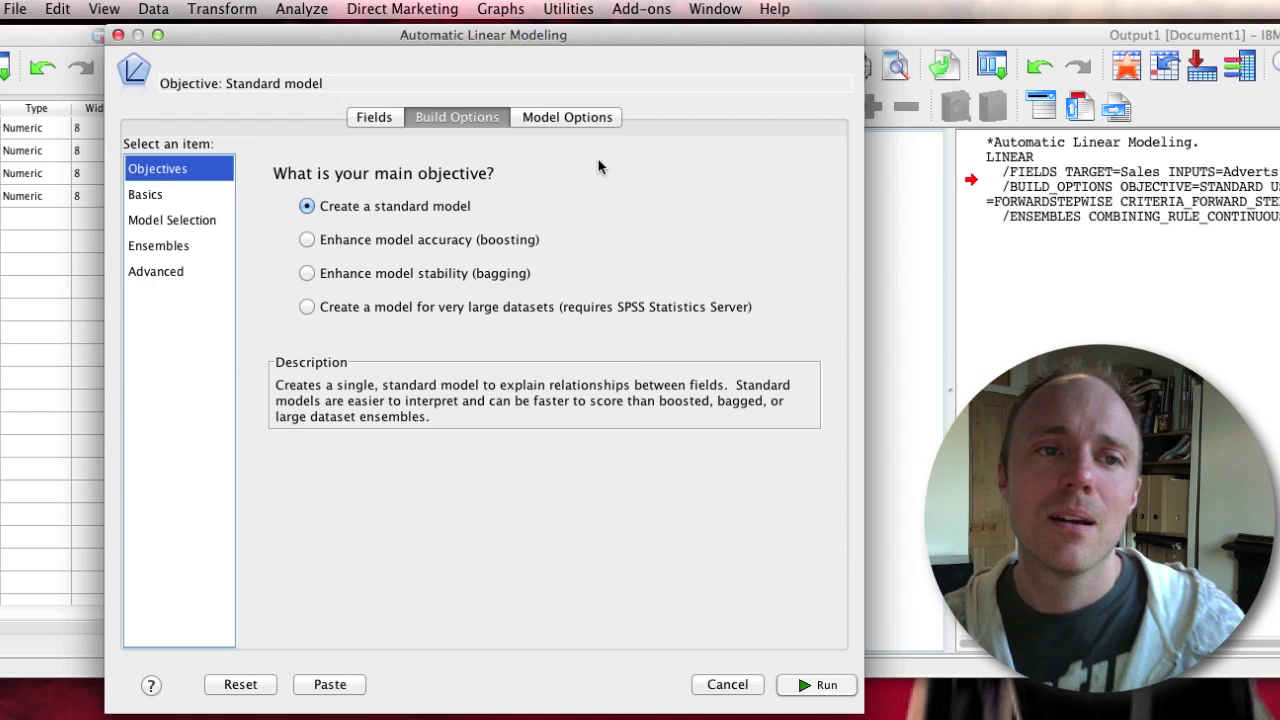
{"action": "left_click", "coordinate": [558, 117]}
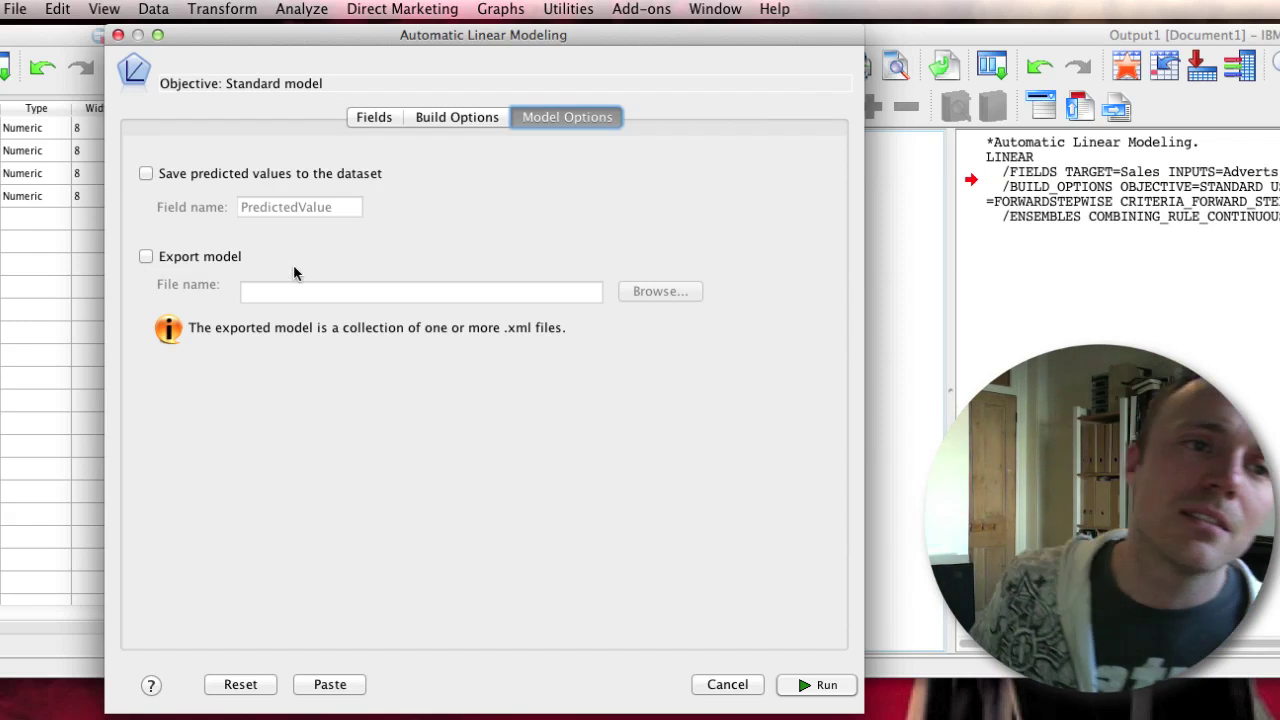
{"action": "left_click", "coordinate": [443, 118]}
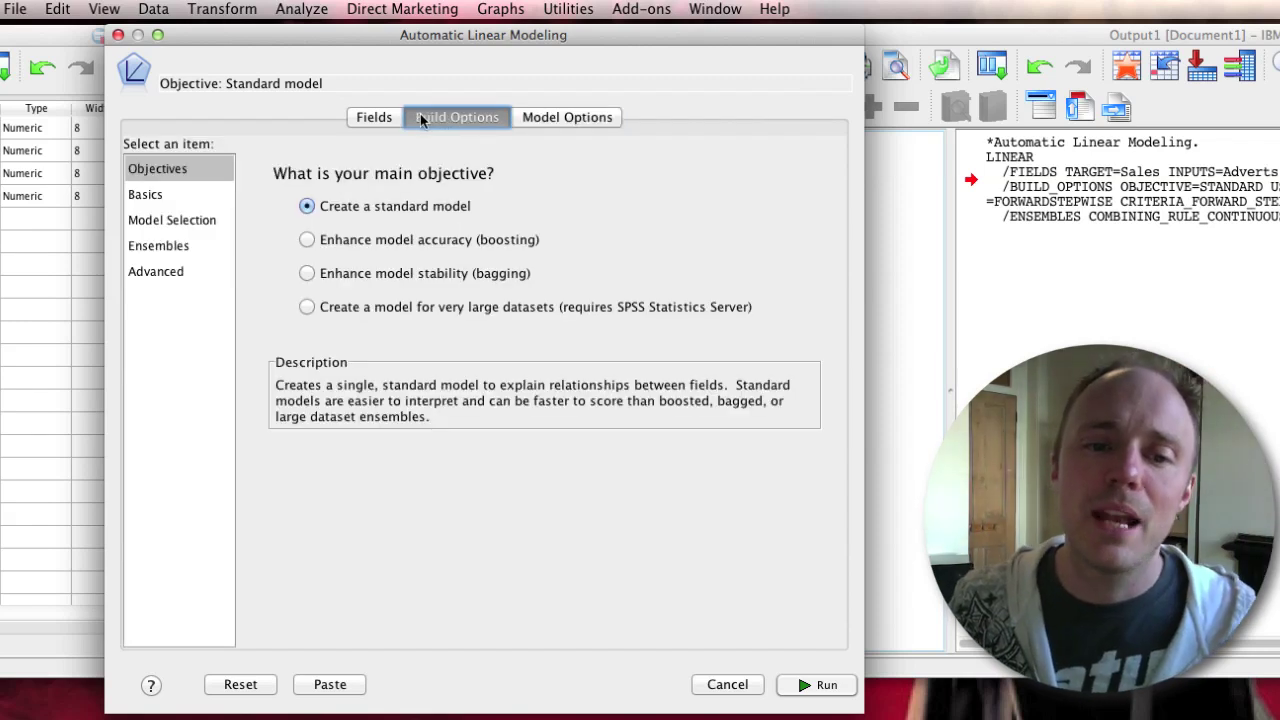
{"action": "left_click", "coordinate": [368, 118]}
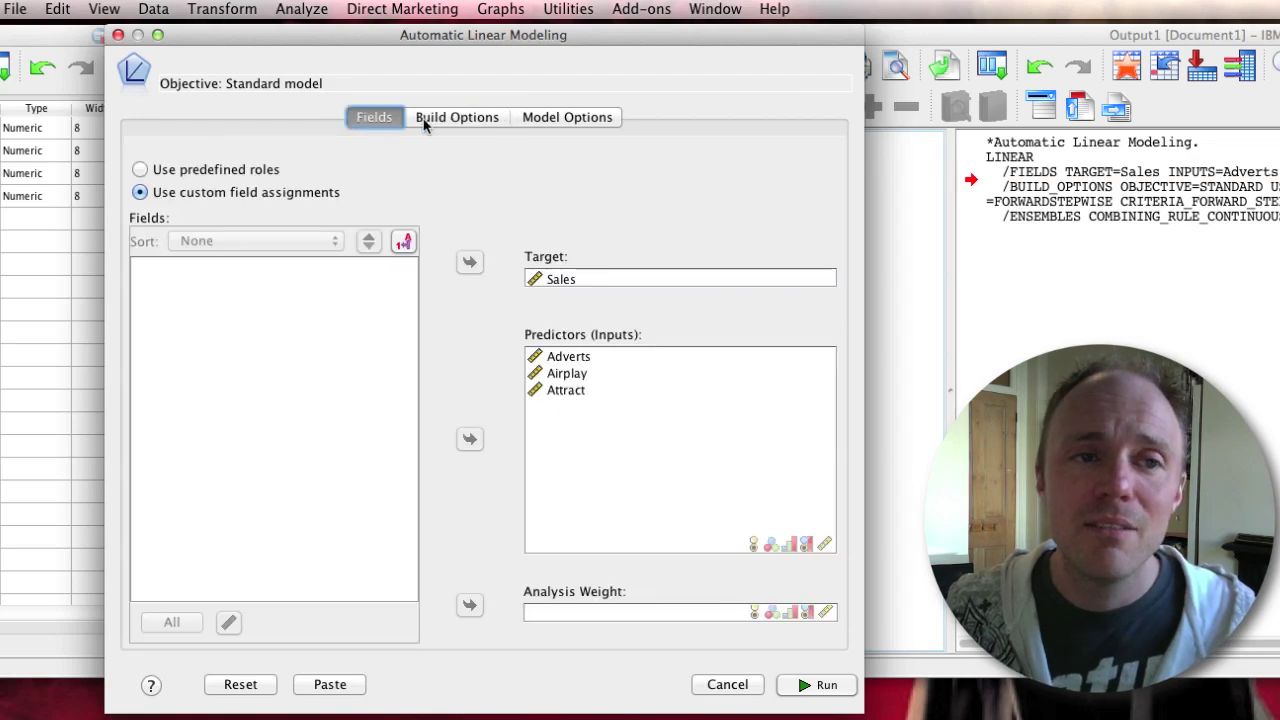
{"action": "left_click", "coordinate": [453, 117]}
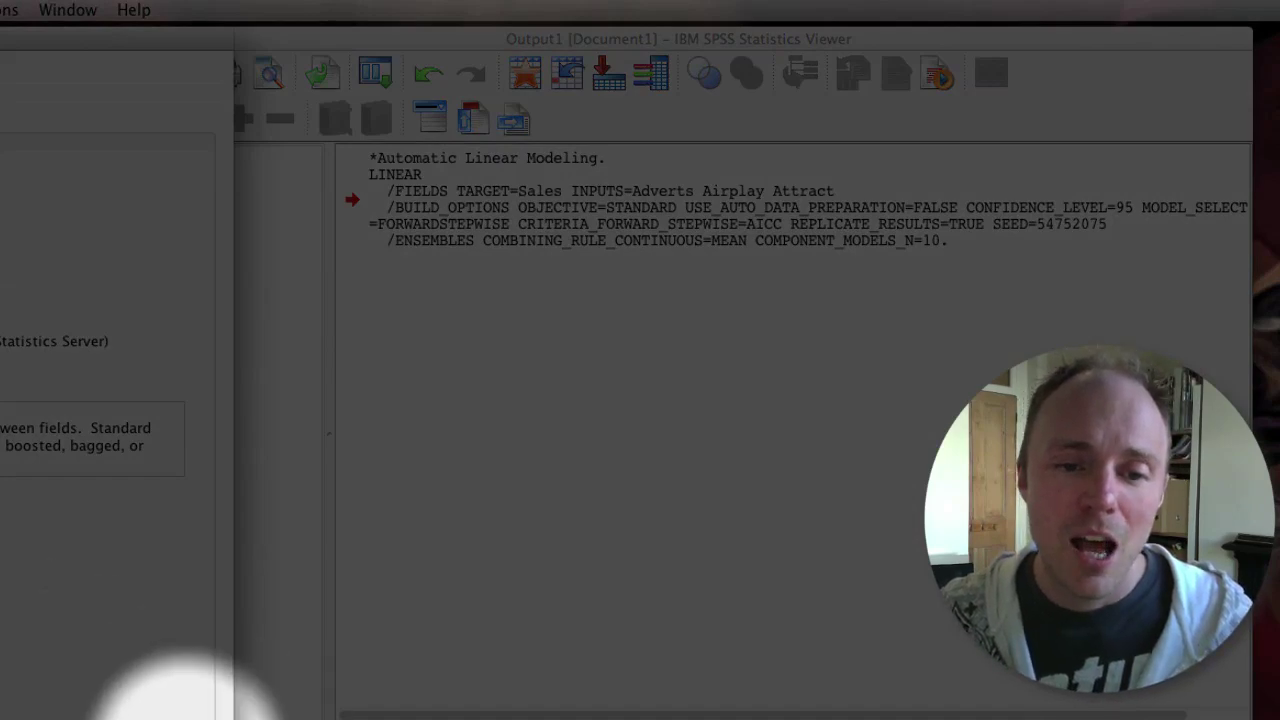
Run the linear model for Sales and select the resulting Model Viewer object in the output
{"action": "left_click", "coordinate": [175, 700]}
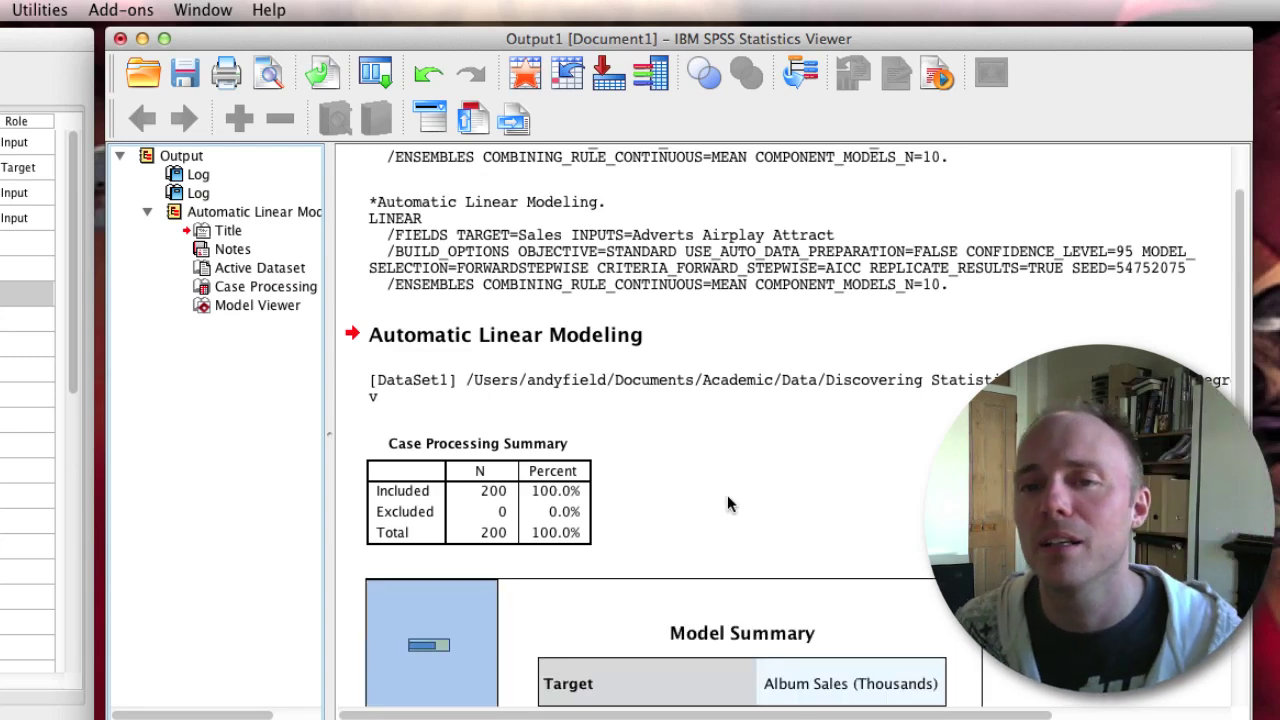
{"action": "scroll", "coordinate": [809, 480], "scroll_direction": "down", "scroll_amount": 5}
{"action": "left_click", "coordinate": [808, 480]}
{"action": "scroll", "coordinate": [808, 480], "scroll_direction": "down", "scroll_amount": 1}
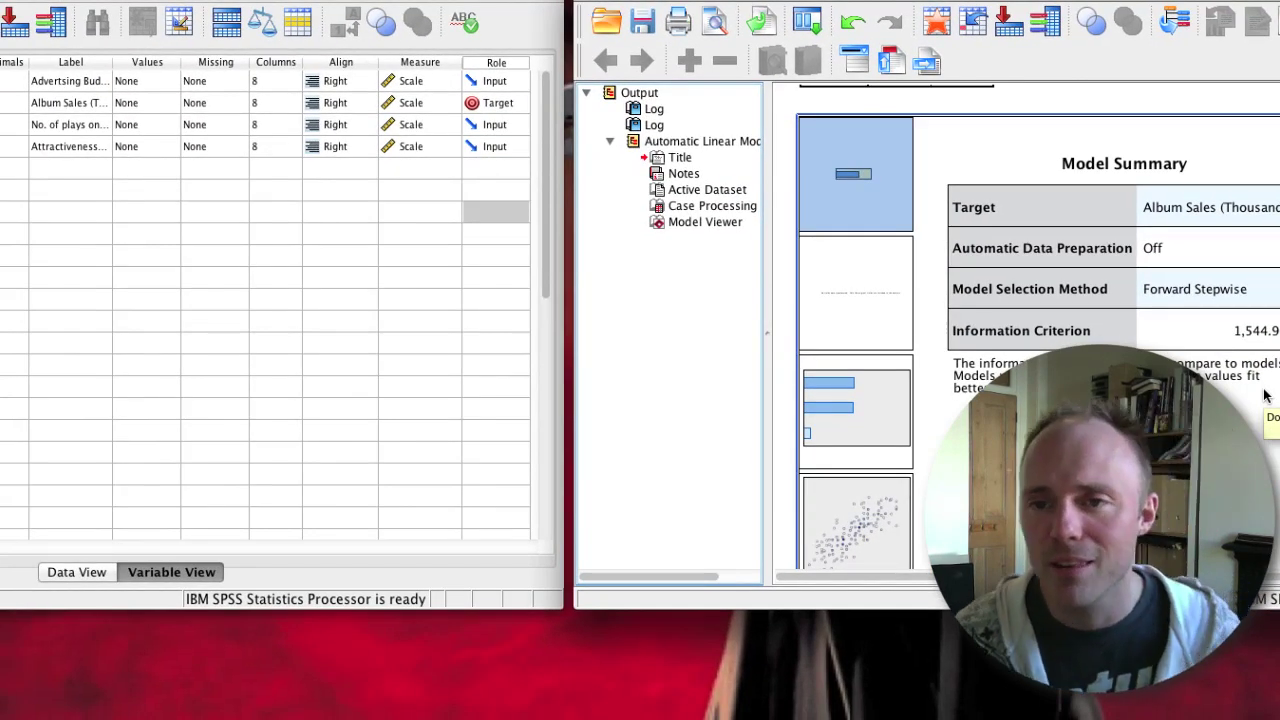
{"action": "left_click", "coordinate": [939, 160]}
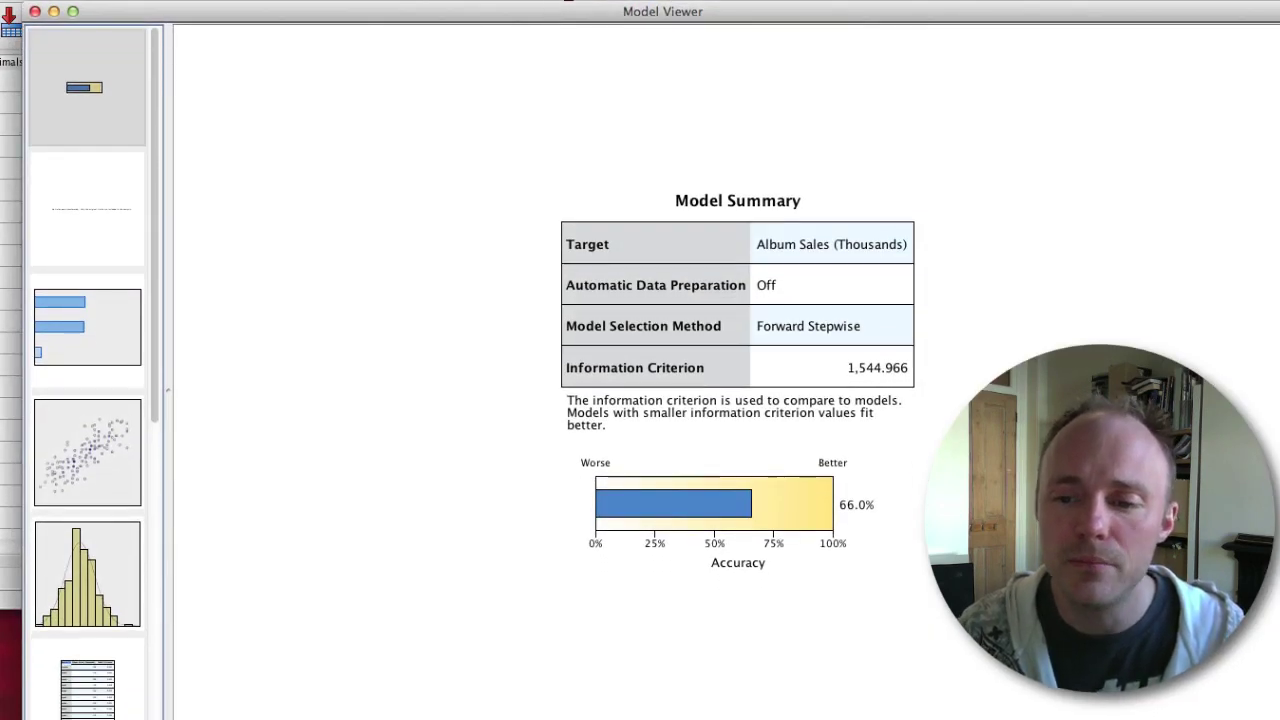
Narrow the Model Viewer window and switch to Automatic Data Preparation, showing no fields transformed
{"action": "left_click_drag", "start_coordinate": [1277, 717], "coordinate": [1062, 716]}
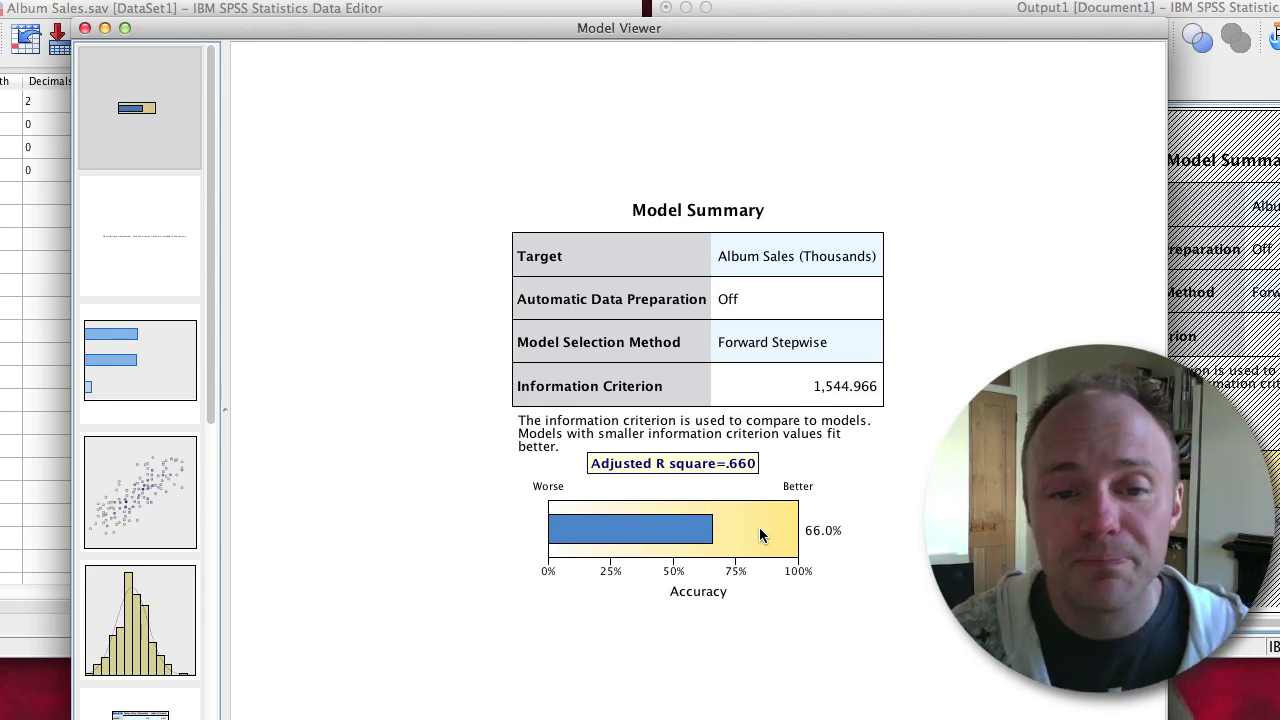
{"action": "left_click", "coordinate": [140, 272]}
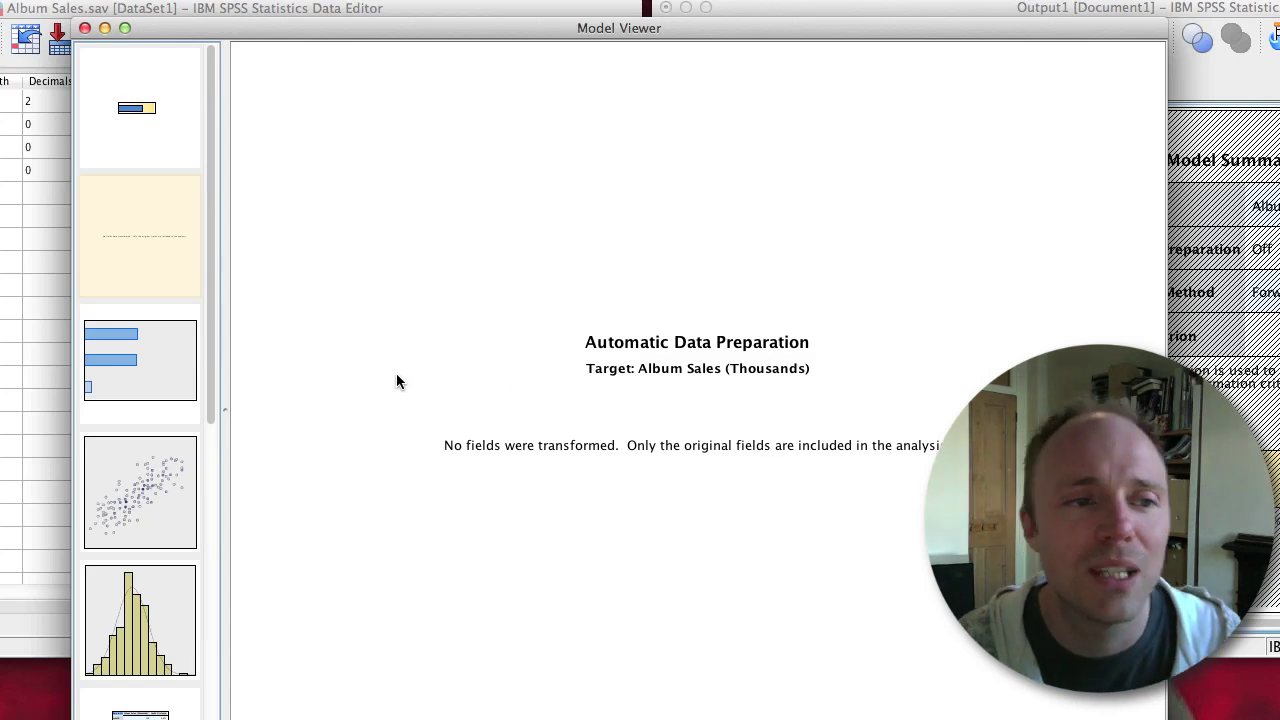
Display Predictor Importance: Adverts 0.47, Airplay 0.46, Attract 0.07
{"action": "left_click", "coordinate": [190, 362]}
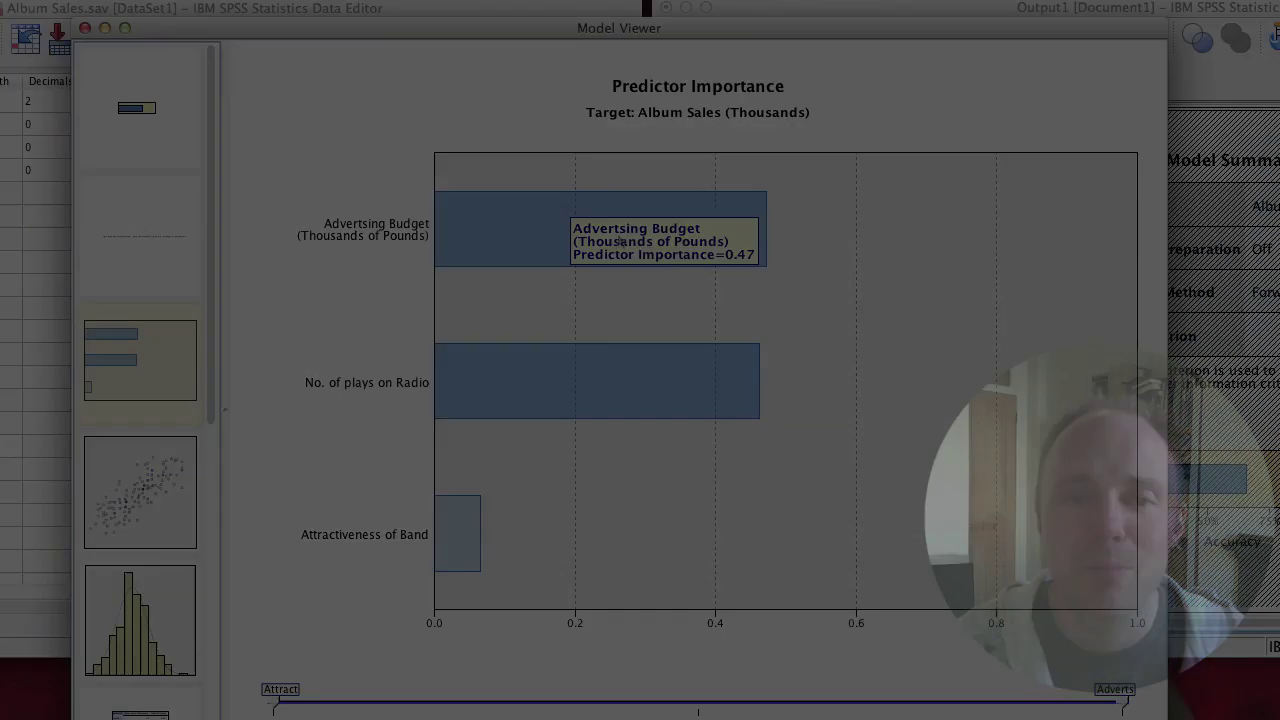
{"action": "mouse_move", "coordinate": [535, 388]}
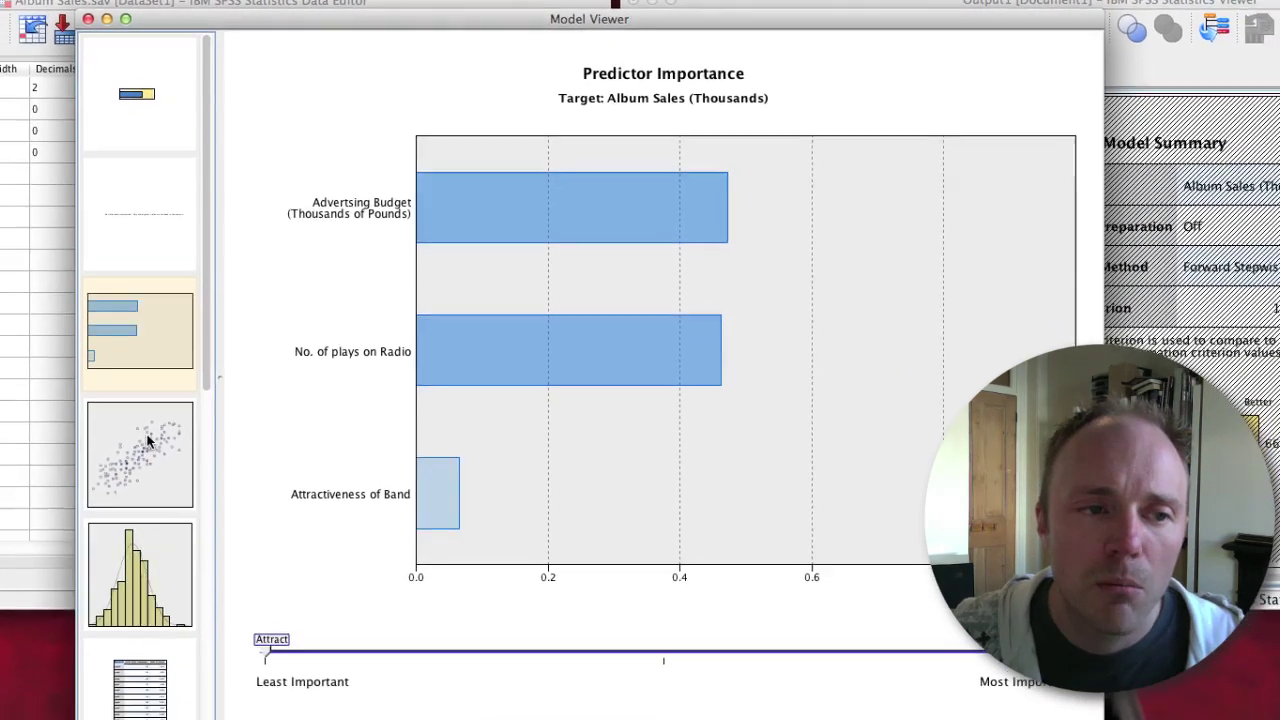
View the predicted-by-observed scatterplot, then the studentized residuals histogram (mean −0.000, SD 1.003, N 200)
{"action": "left_click", "coordinate": [147, 440]}
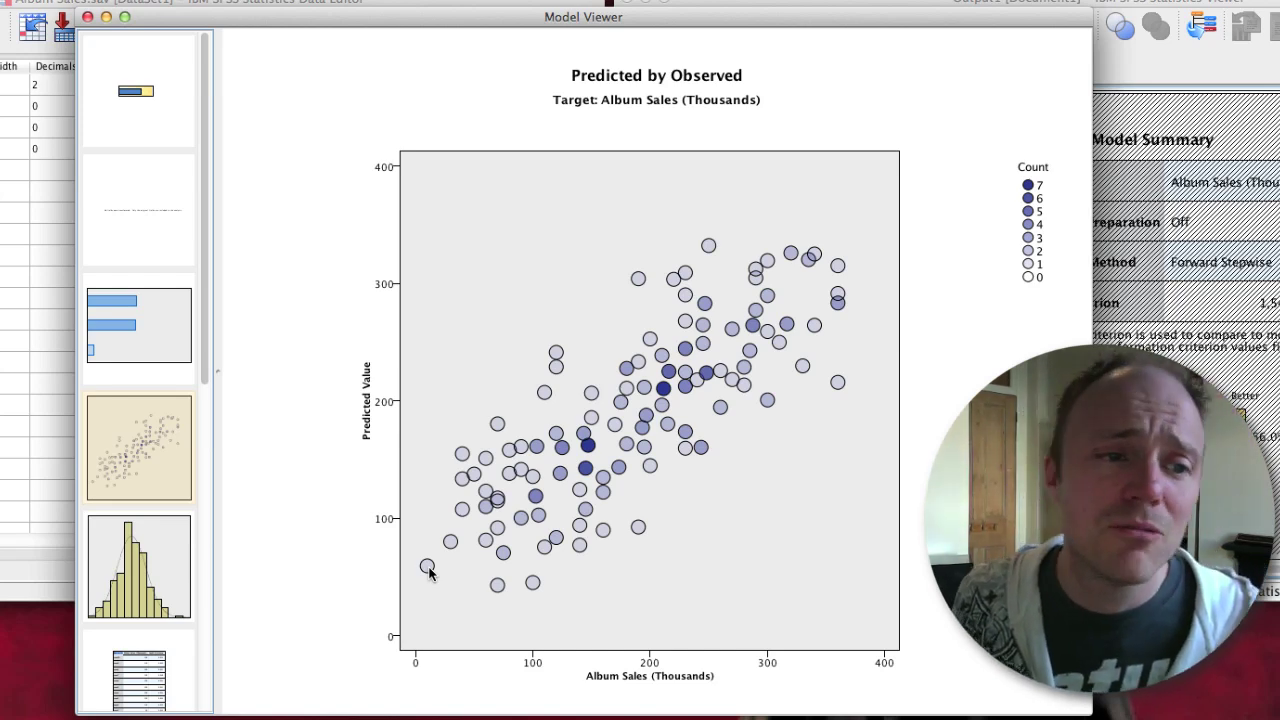
{"action": "left_click_drag", "start_coordinate": [200, 370], "coordinate": [194, 560]}
{"action": "left_click", "coordinate": [148, 220]}
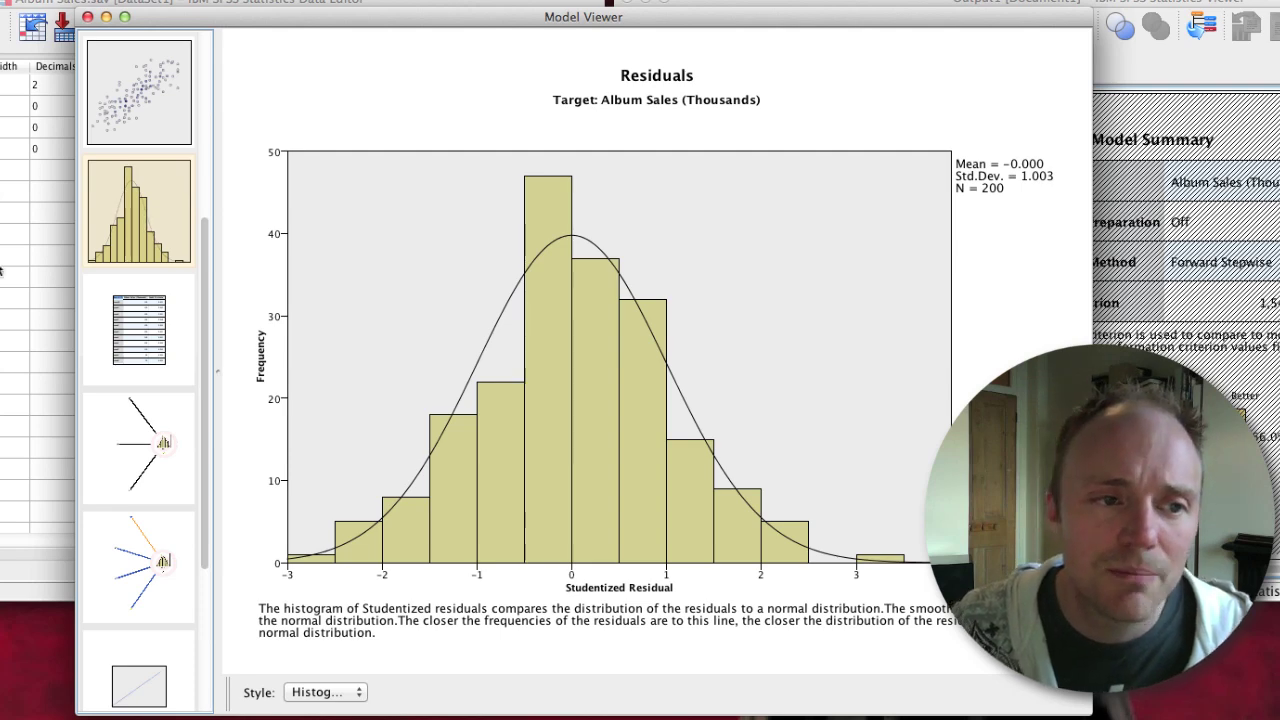
Display the Outliers table of records ranked by Cook's Distance, led by record 164 (0.071)
{"action": "left_click", "coordinate": [133, 331]}
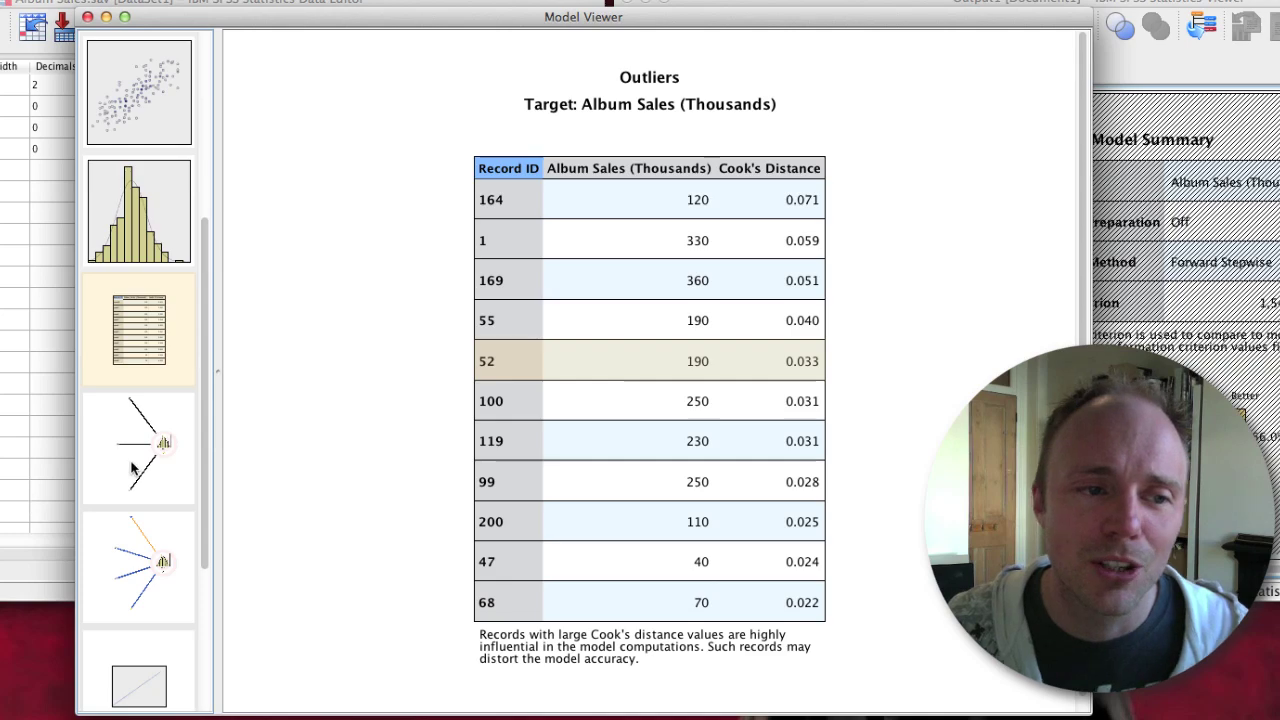
Switch the Effects view for Album Sales from a diagram to a sums-of-squares table
{"action": "left_click", "coordinate": [130, 463]}
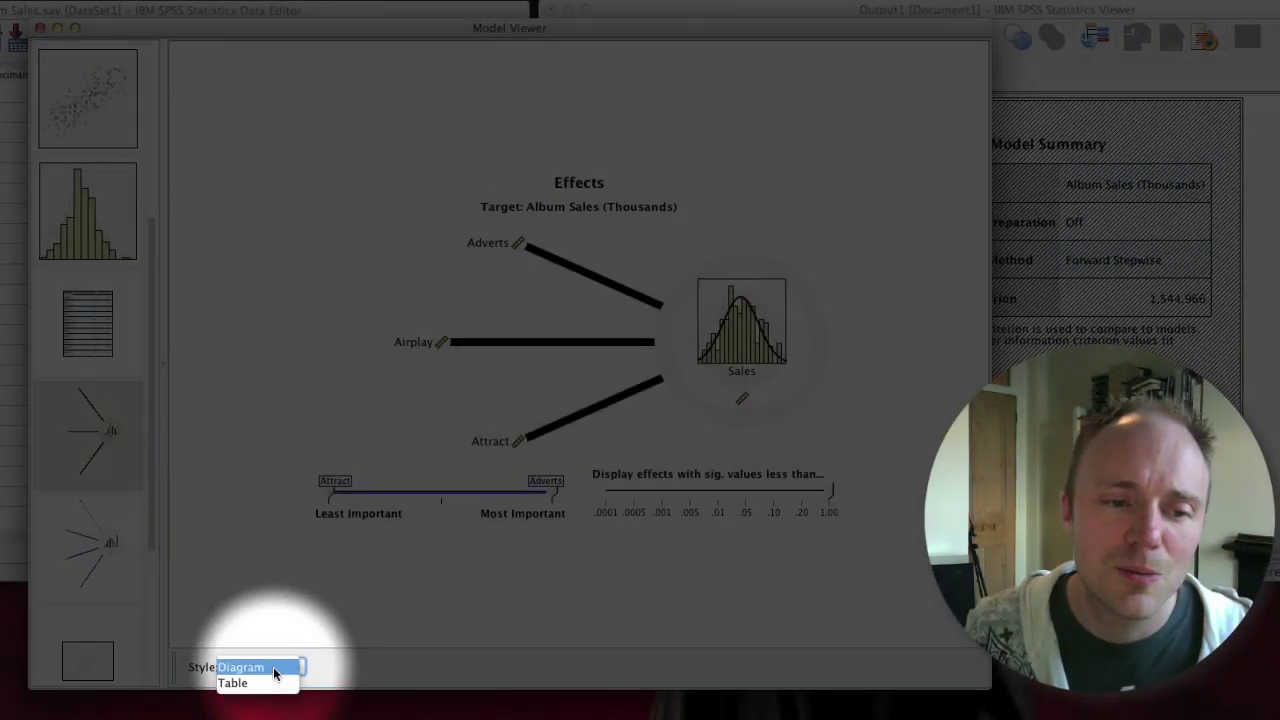
{"action": "left_click", "coordinate": [272, 684]}
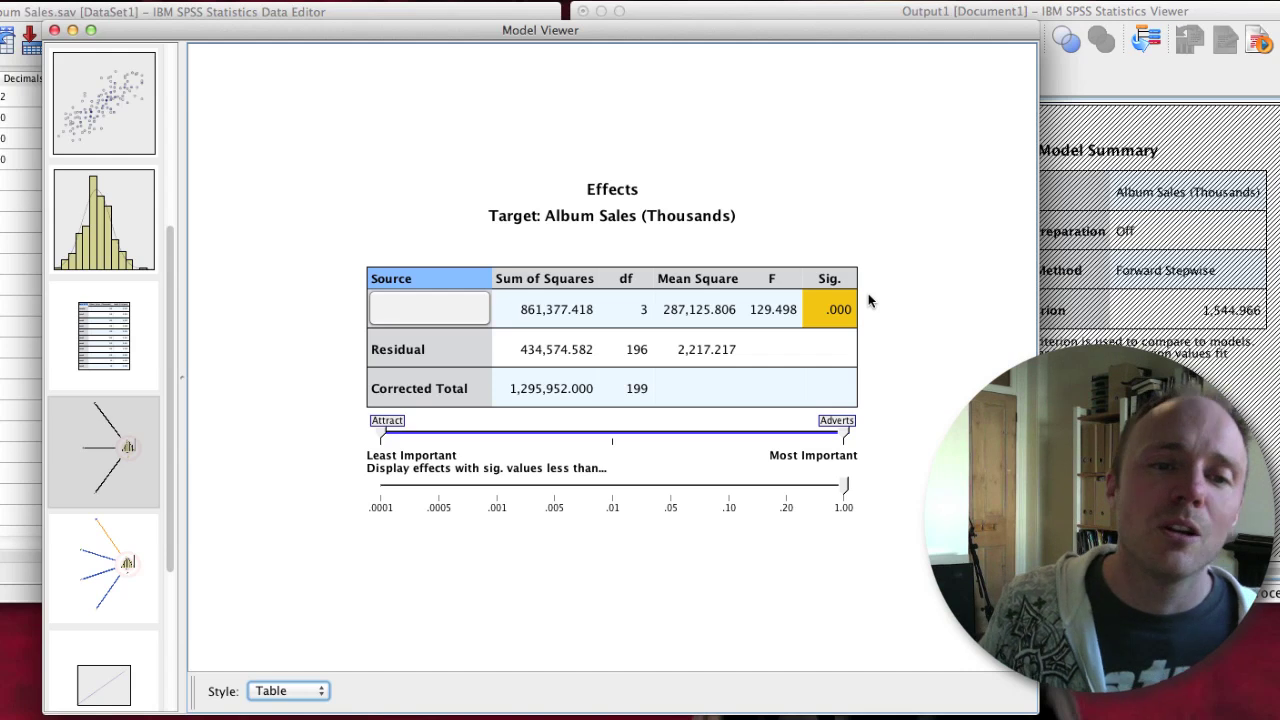
{"action": "left_click", "coordinate": [312, 690]}
Return to Diagram style and read the coefficient estimates: Adverts 0.085, Airplay 3.367, Attract 11.086
{"action": "left_click", "coordinate": [300, 675]}
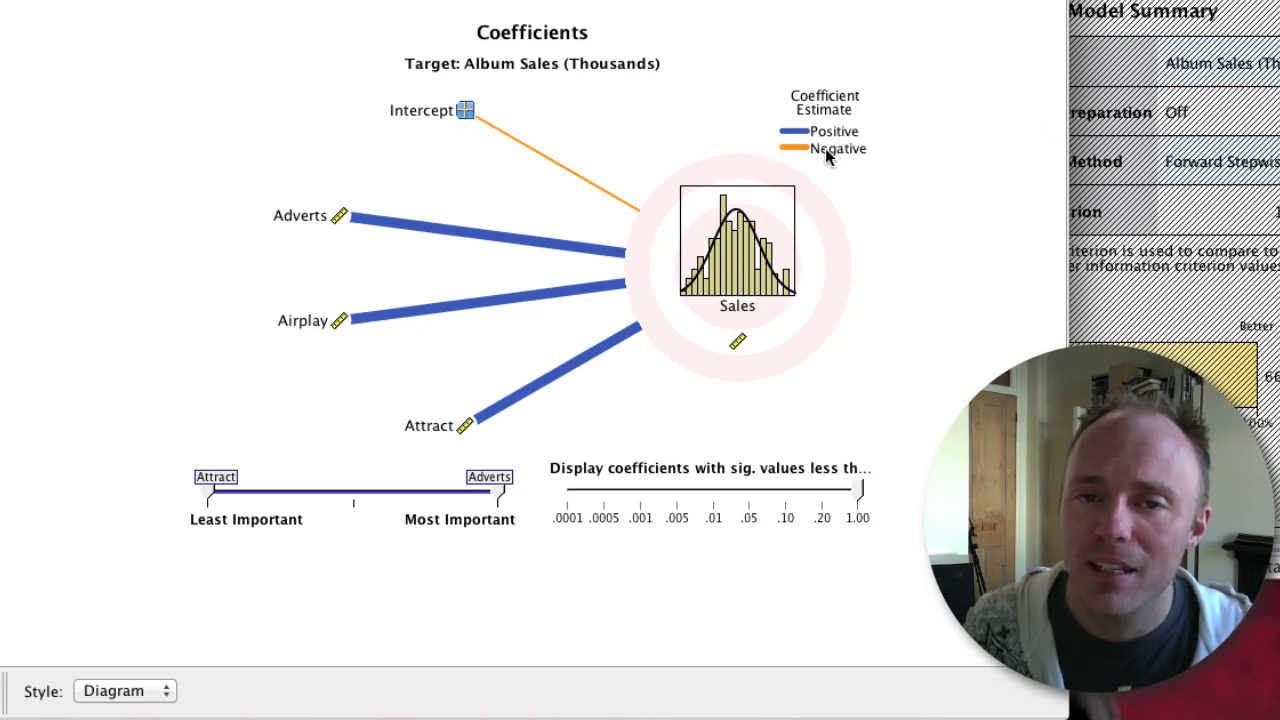
{"action": "mouse_move", "coordinate": [525, 153]}
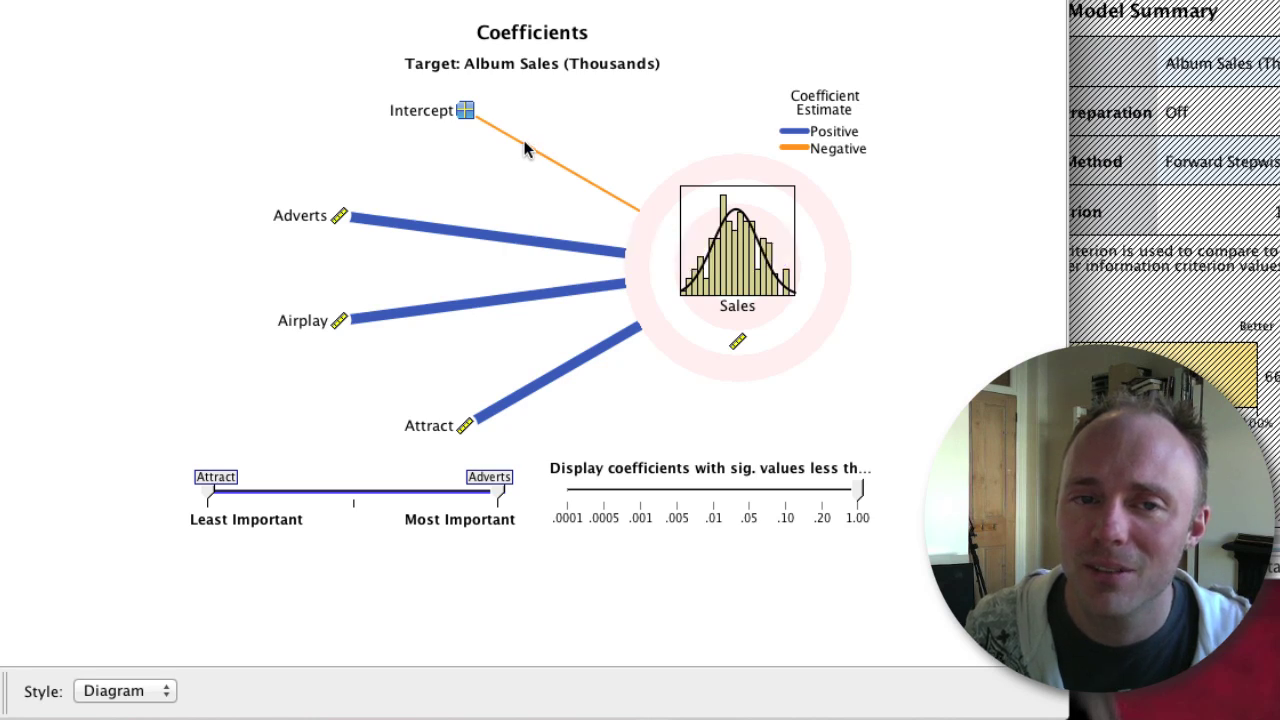
{"action": "mouse_move", "coordinate": [470, 238]}
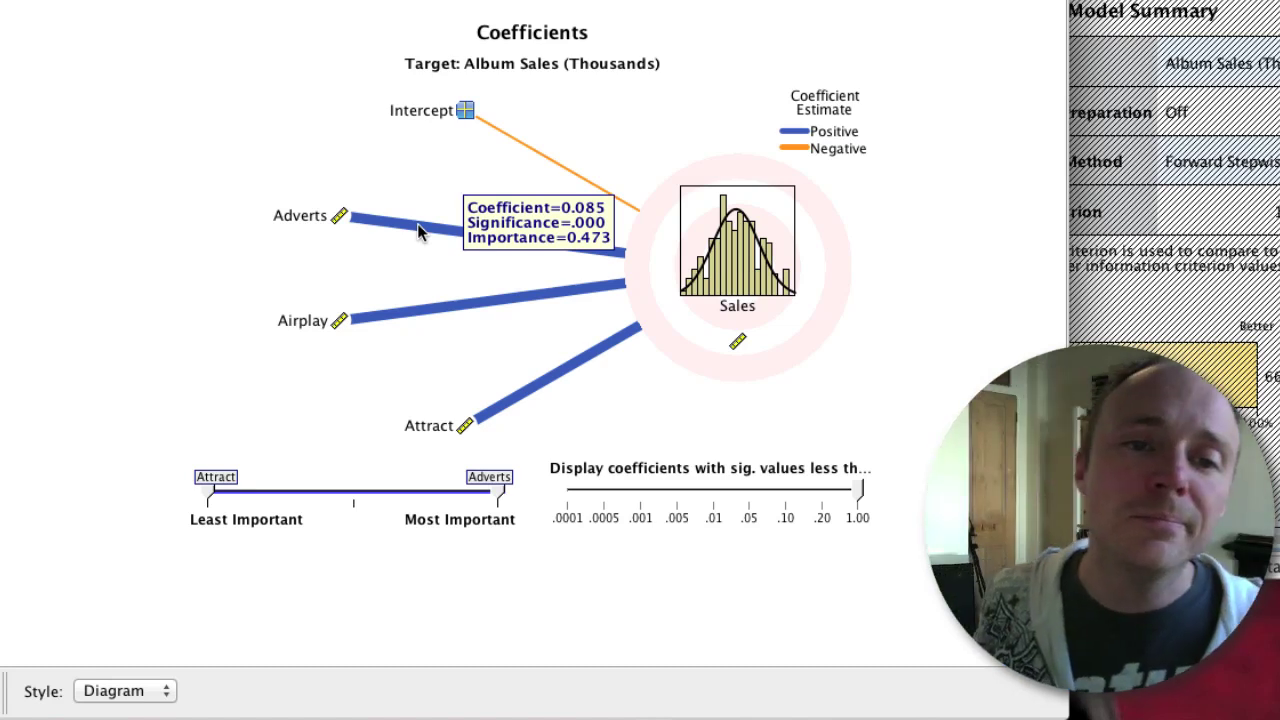
{"action": "mouse_move", "coordinate": [425, 326]}
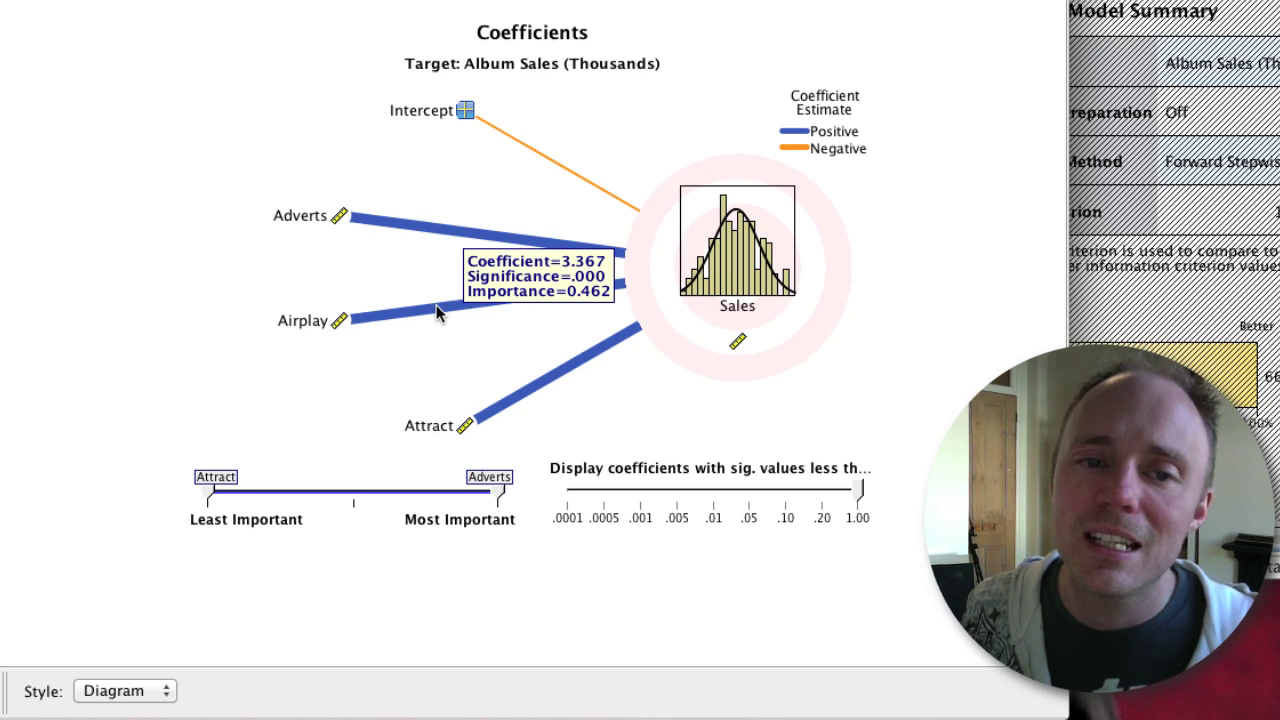
{"action": "mouse_move", "coordinate": [527, 396]}
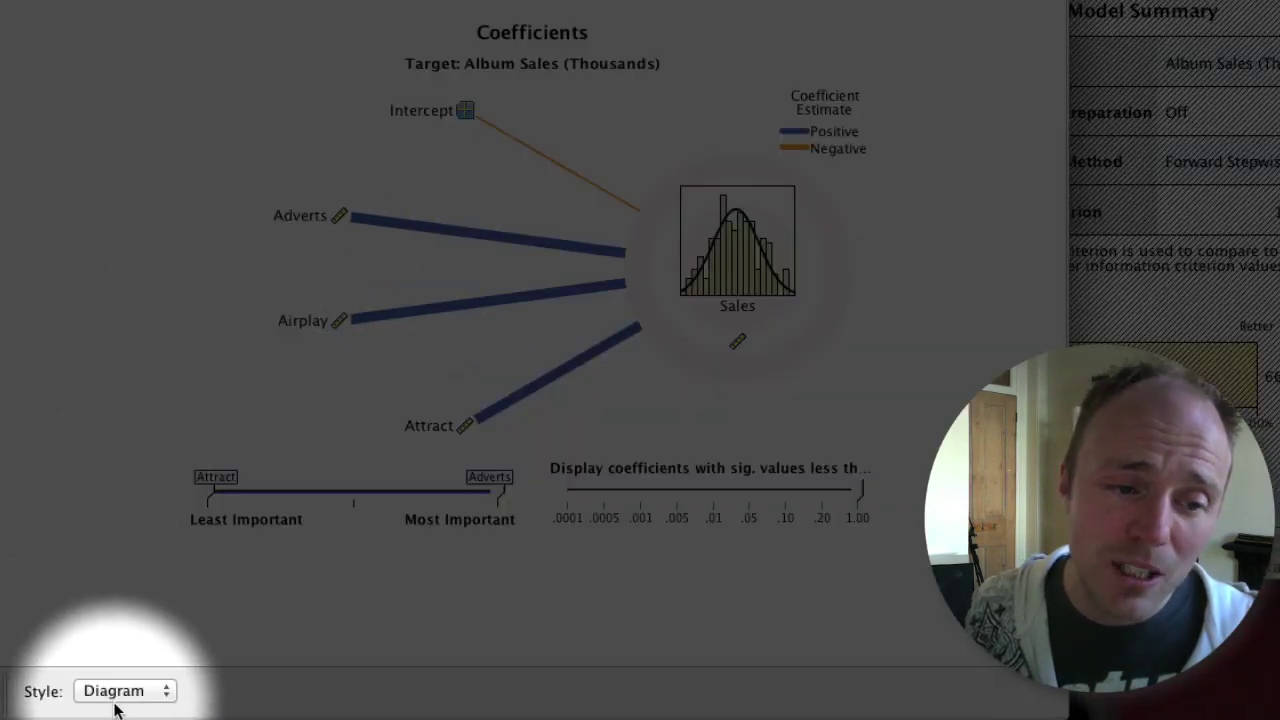
Show Coefficients as a table expanded with Std.Error, t and 95% confidence intervals
{"action": "left_click", "coordinate": [118, 690]}
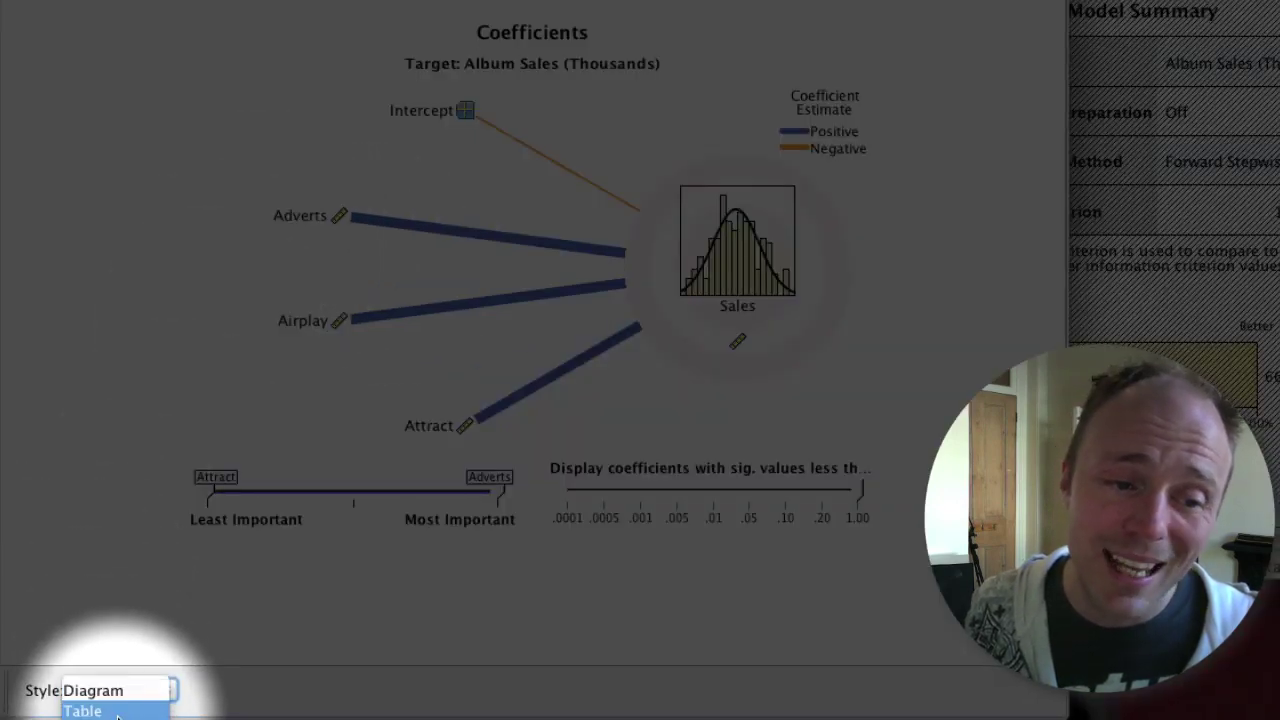
{"action": "left_click", "coordinate": [86, 711]}
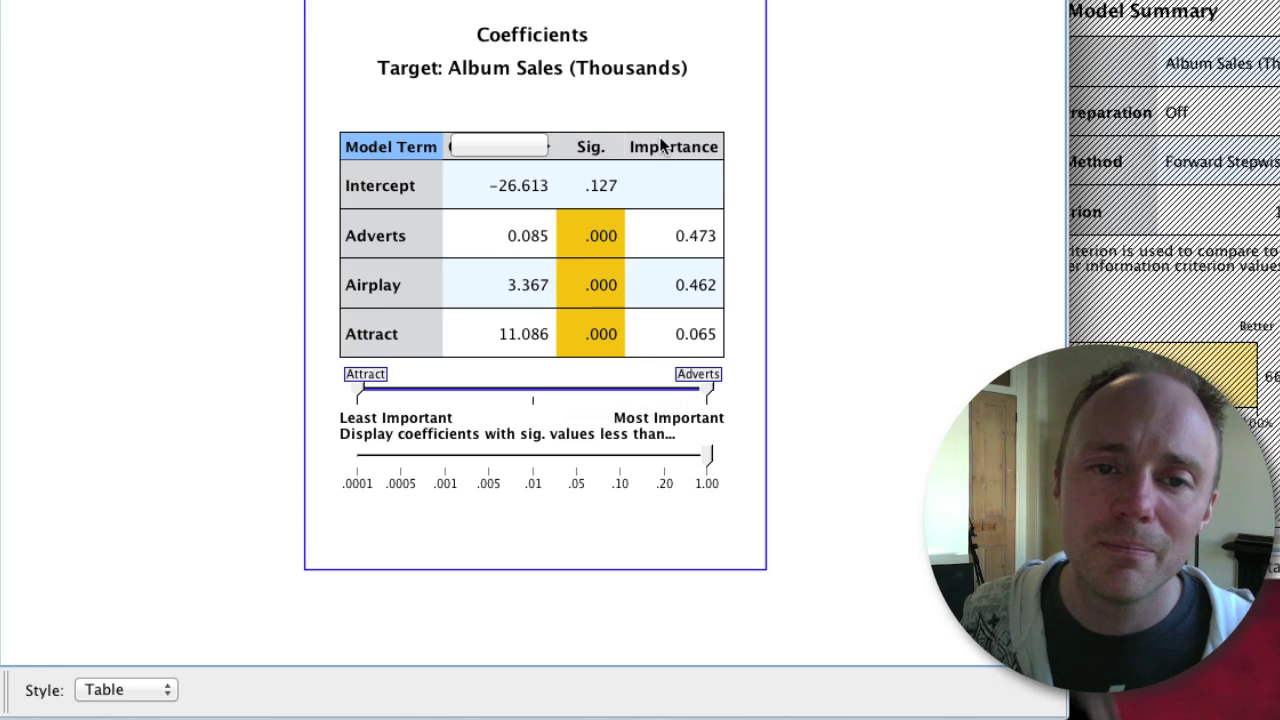
{"action": "left_click", "coordinate": [484, 147]}
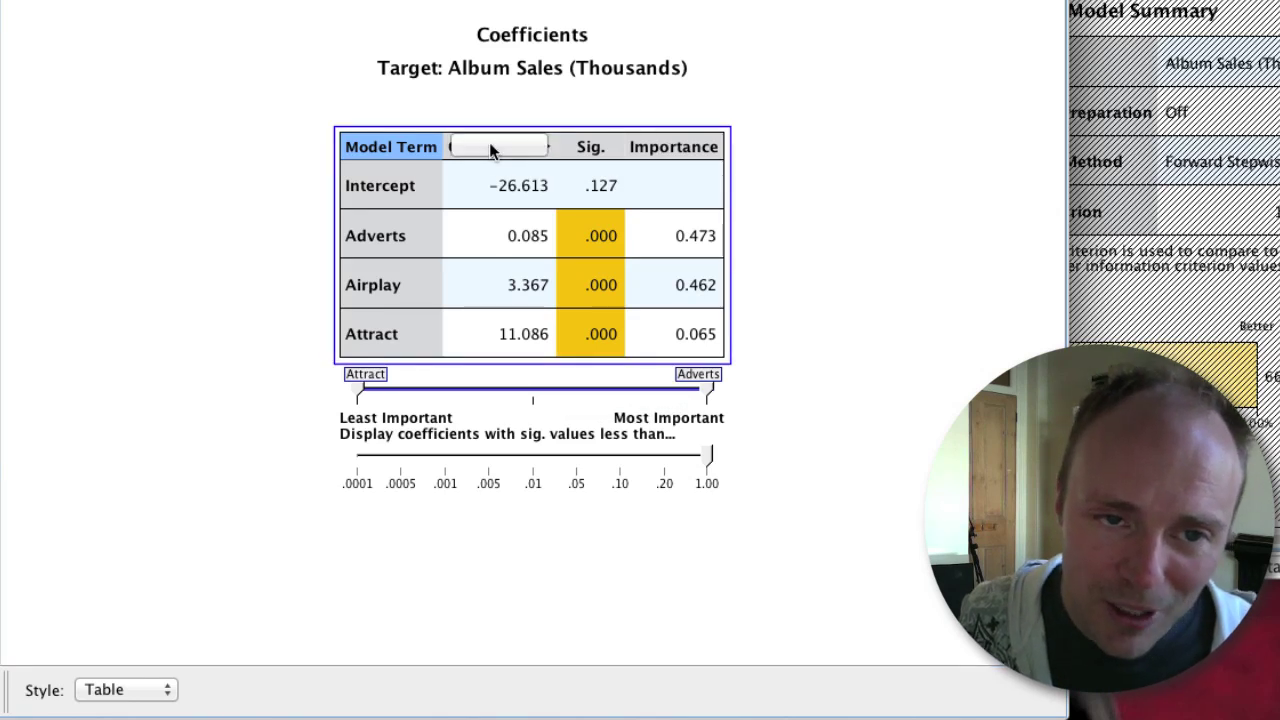
{"action": "left_click", "coordinate": [489, 147]}
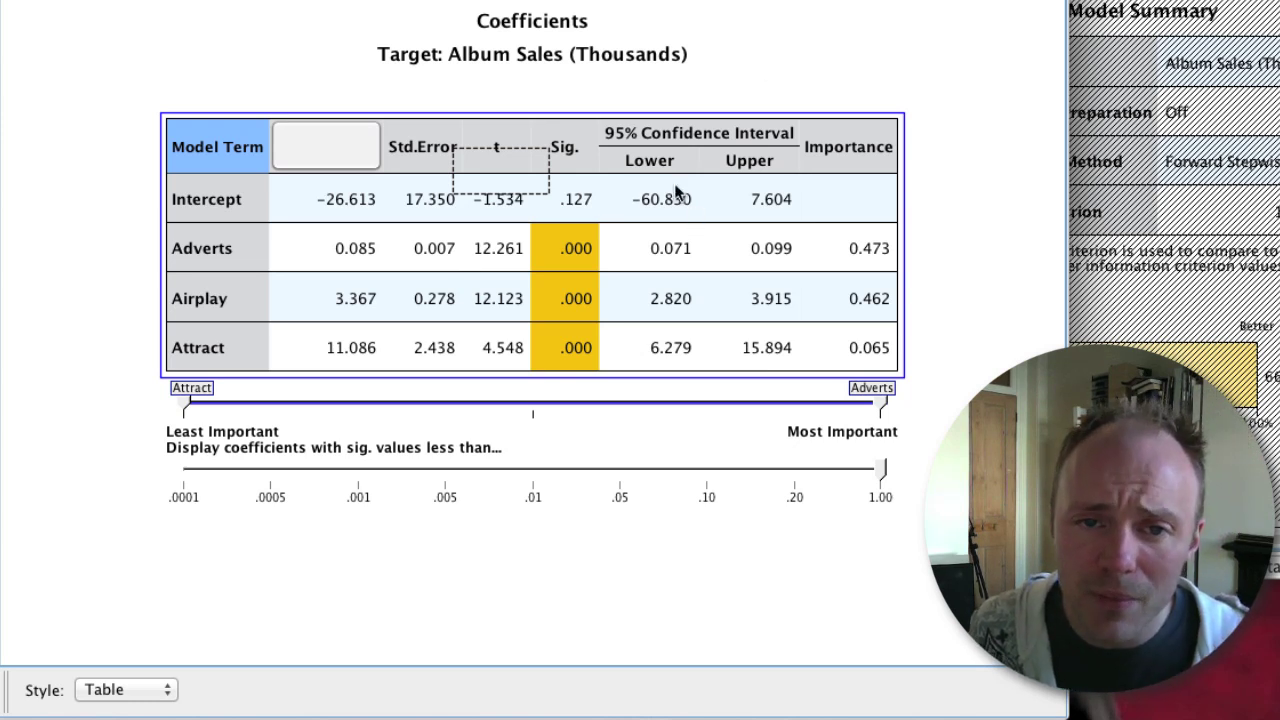
Display the Model Building Summary: forward stepwise adds Airplay, Adverts, then Attract (criterion 1,544.966)
{"action": "left_click", "coordinate": [133, 690]}
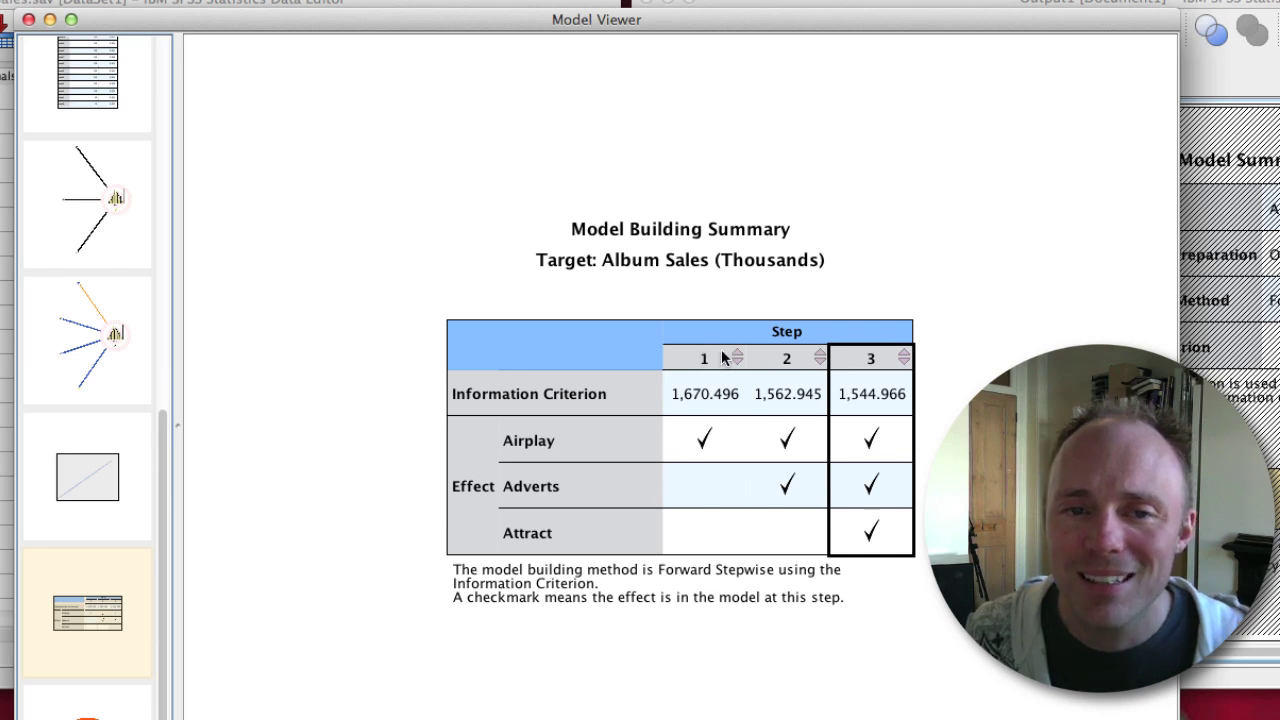
{"action": "mouse_move", "coordinate": [553, 449]}
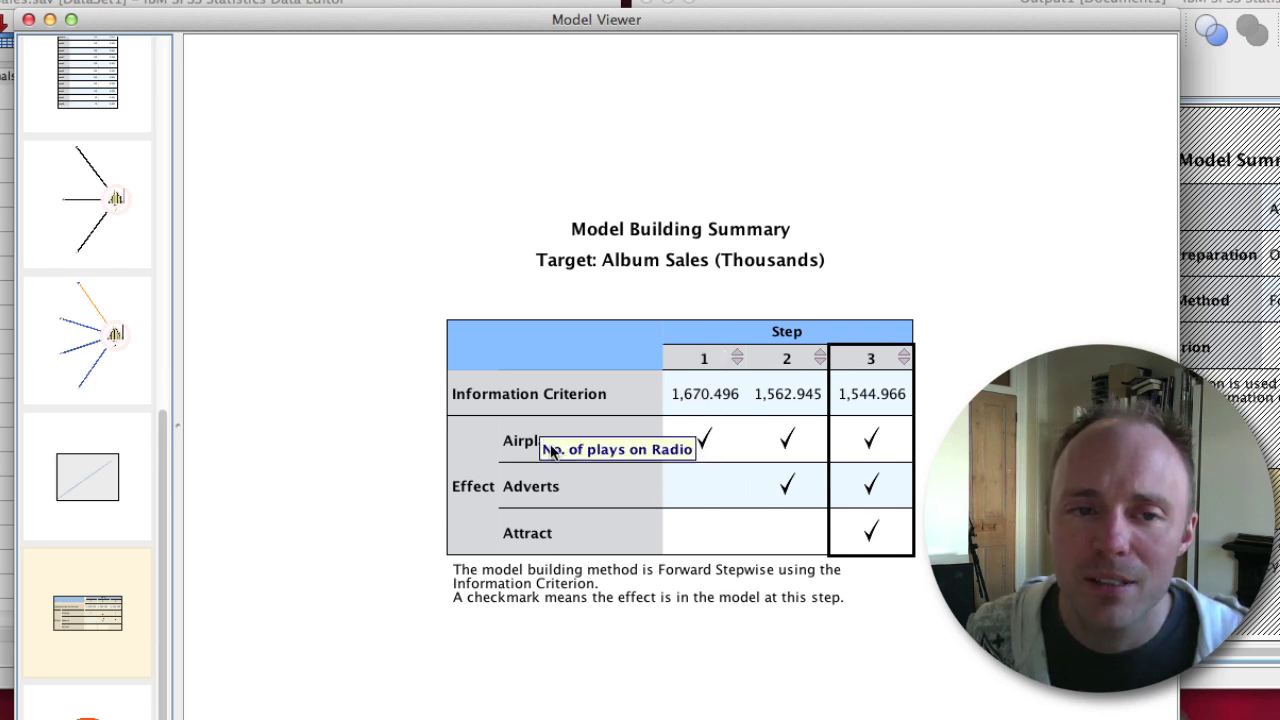